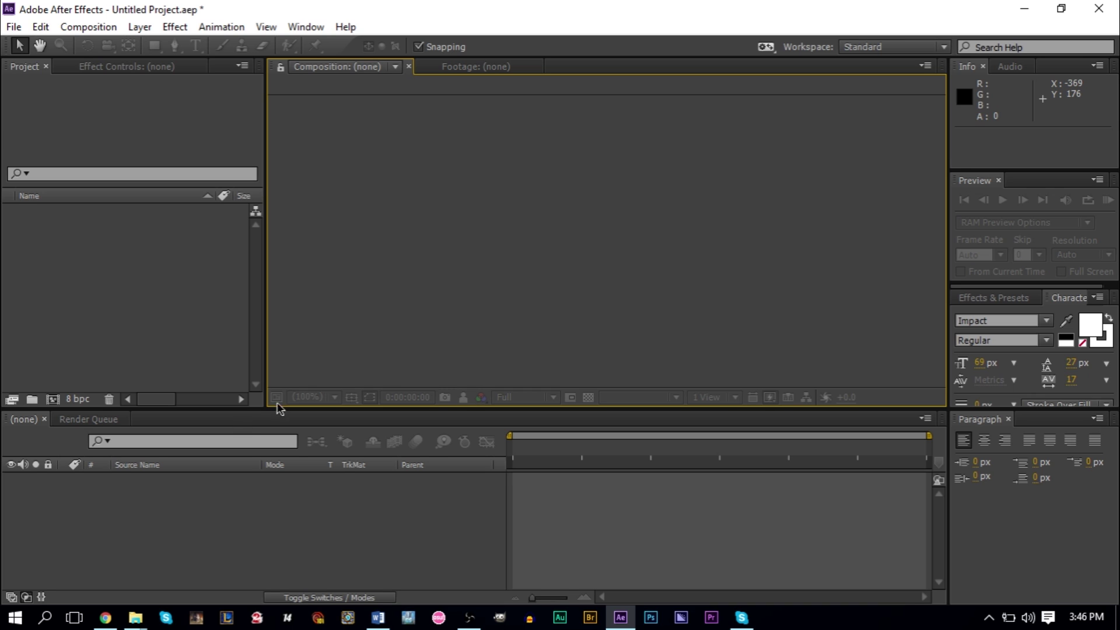
Step: Import 482952308.mp4 and windygrassnoaudio.mp4 from the Stock Footage folder
{"action": "mouse_move", "coordinate": [135, 622]}
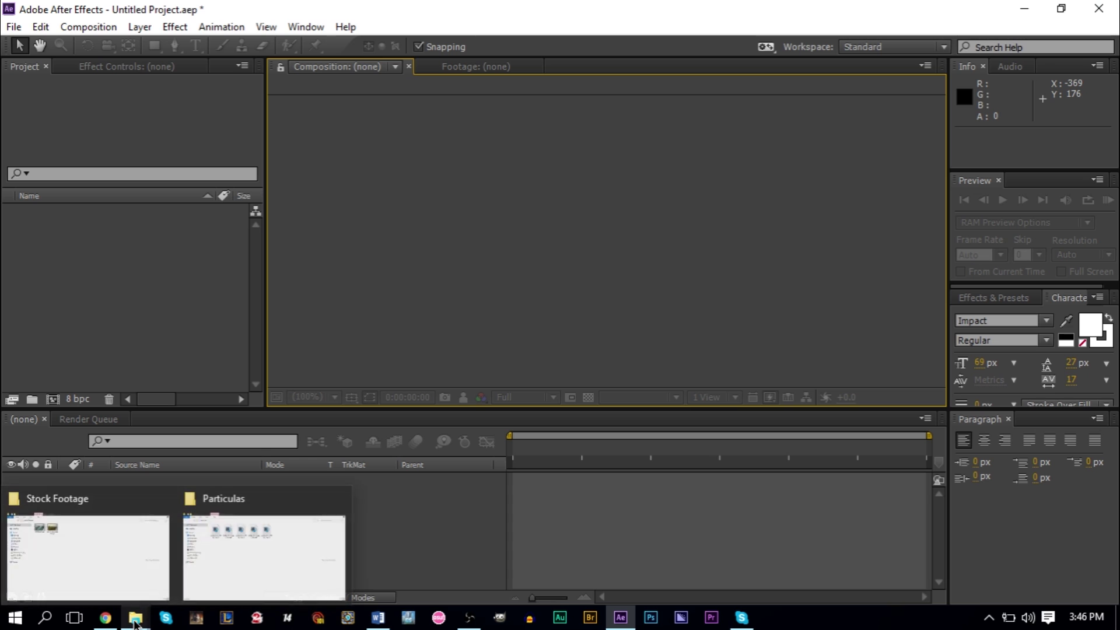
{"action": "left_click", "coordinate": [127, 544]}
{"action": "left_click_drag", "start_coordinate": [385, 220], "coordinate": [125, 275]}
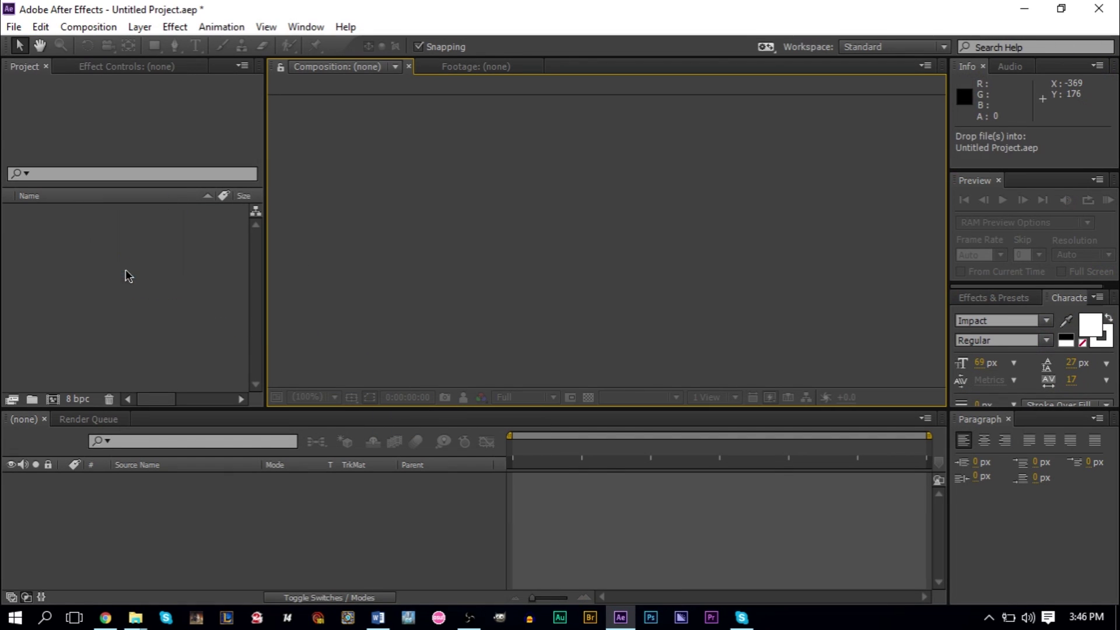
Step: Inspect the imported clips and create a composition from windygrassnoaudio.mp4
{"action": "left_click", "coordinate": [179, 273]}
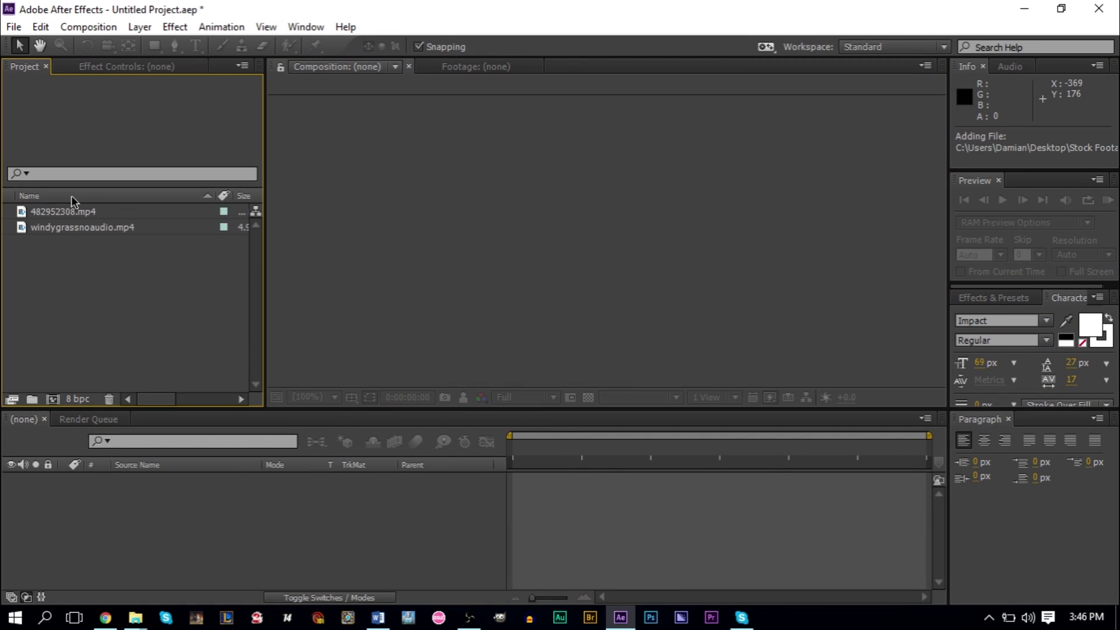
{"action": "left_click_drag", "start_coordinate": [51, 213], "coordinate": [50, 237]}
{"action": "left_click", "coordinate": [95, 285]}
{"action": "left_click", "coordinate": [46, 213]}
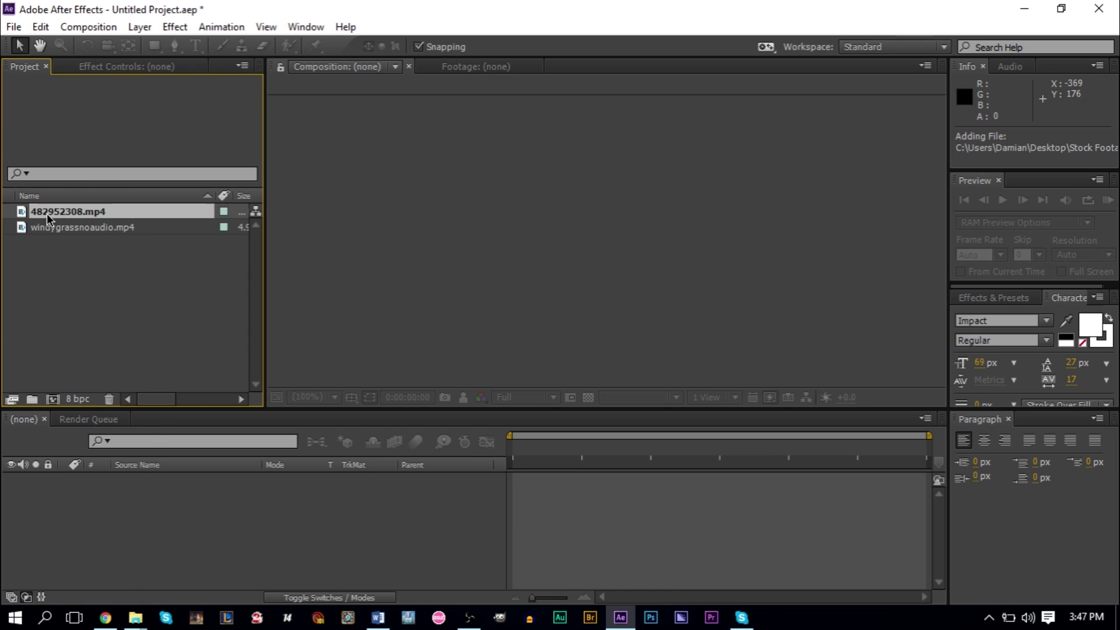
{"action": "left_click", "coordinate": [96, 231]}
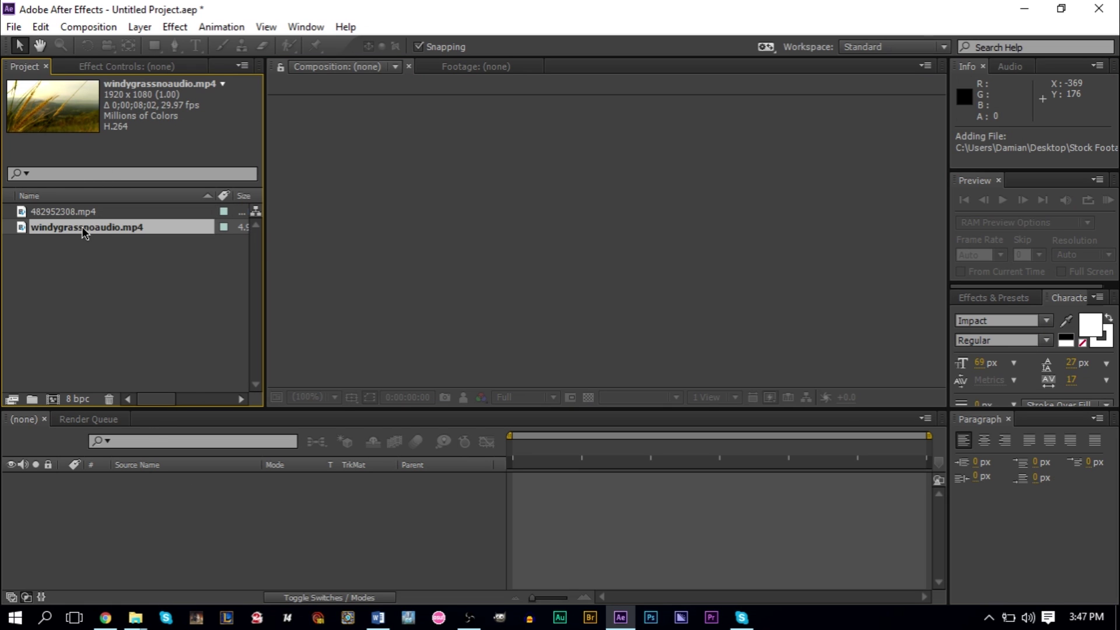
{"action": "left_click_drag", "start_coordinate": [82, 226], "coordinate": [254, 525]}
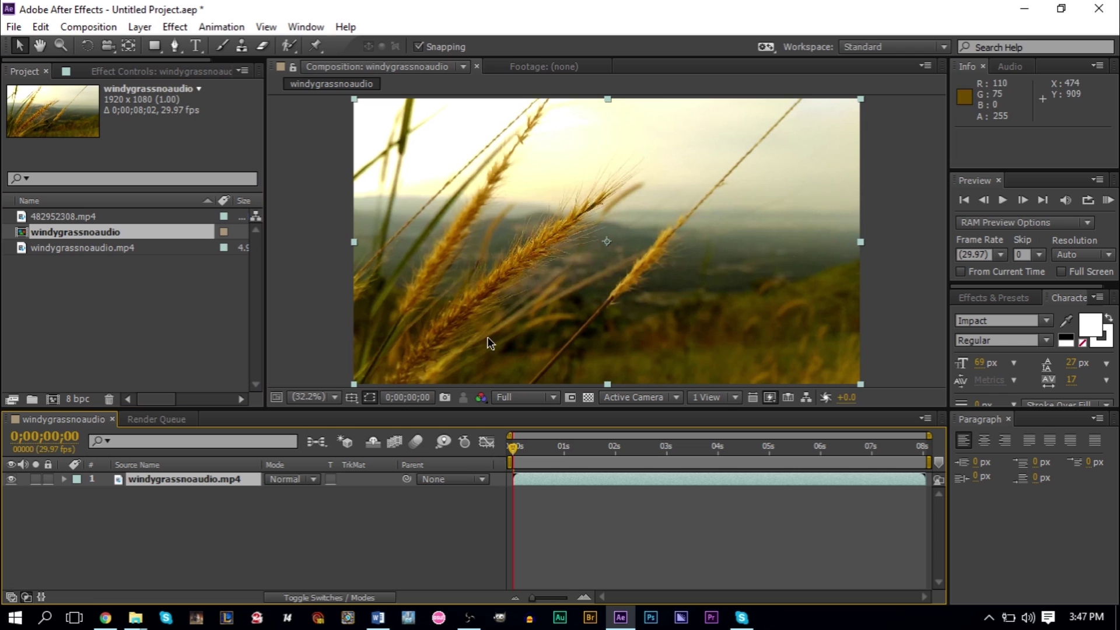
Step: Scrub through the windygrassnoaudio composition and set its preview resolution to Half
{"action": "left_click", "coordinate": [338, 315]}
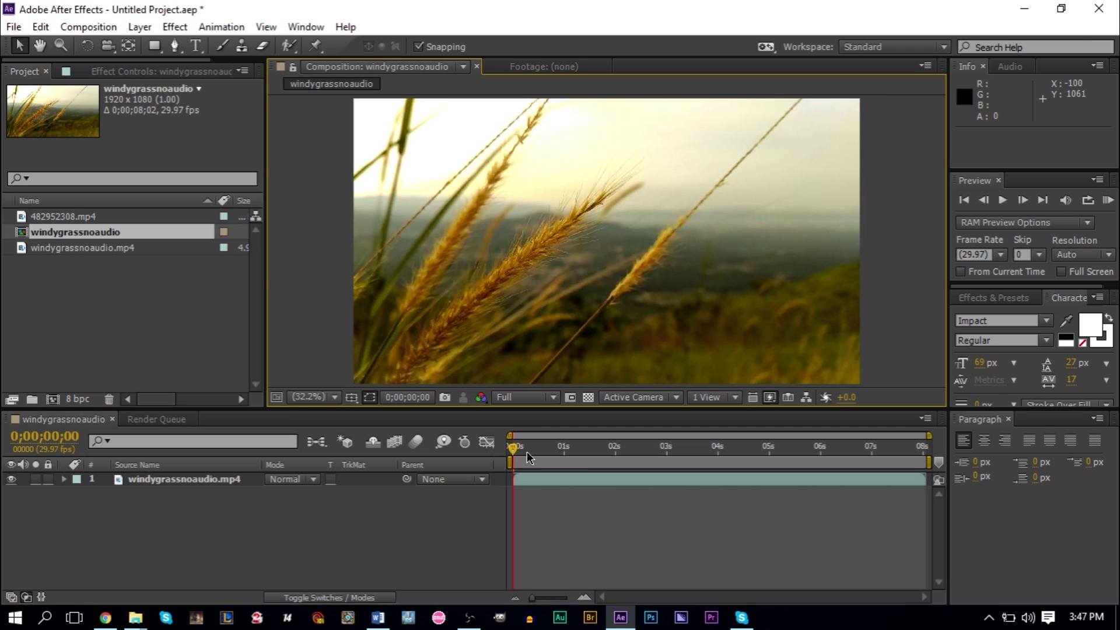
{"action": "left_click_drag", "start_coordinate": [517, 447], "coordinate": [769, 460]}
{"action": "left_click", "coordinate": [539, 399]}
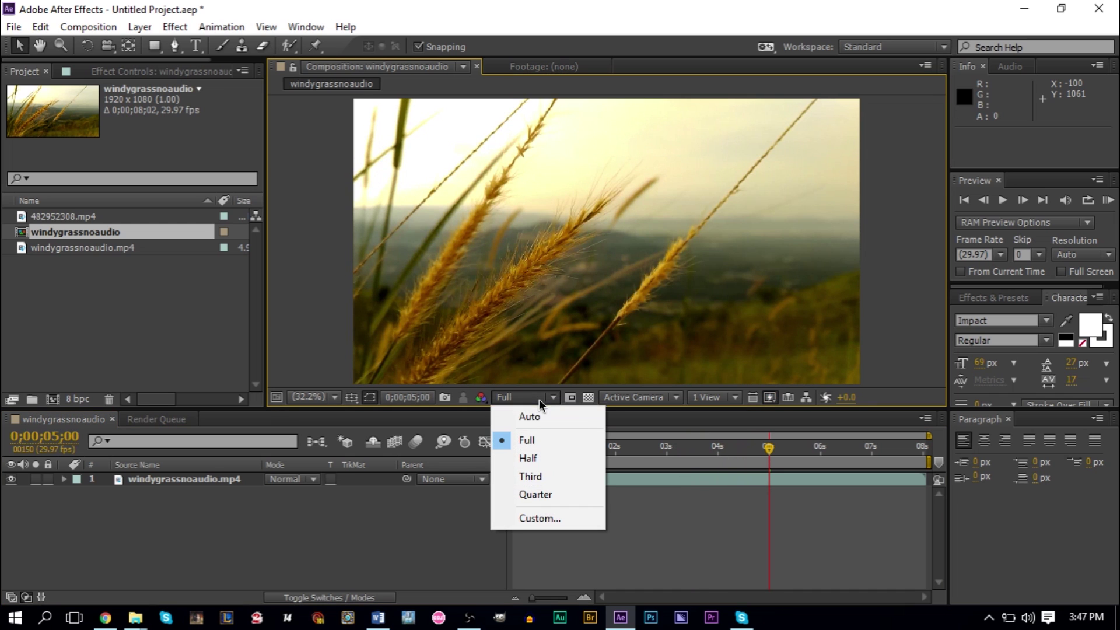
{"action": "left_click", "coordinate": [547, 451]}
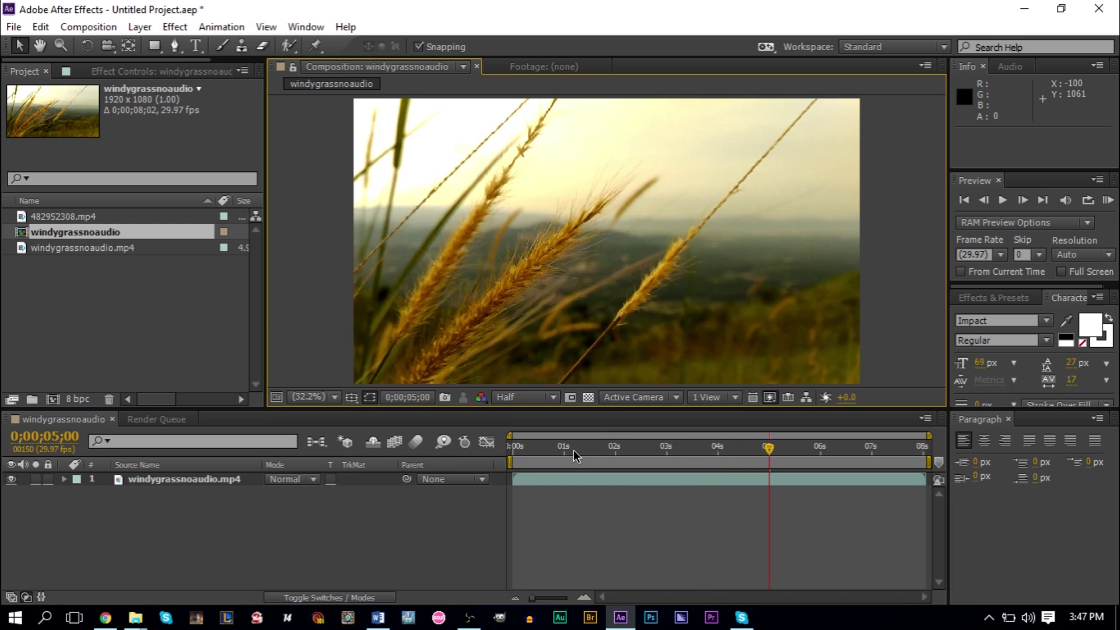
{"action": "left_click_drag", "start_coordinate": [573, 449], "coordinate": [609, 452]}
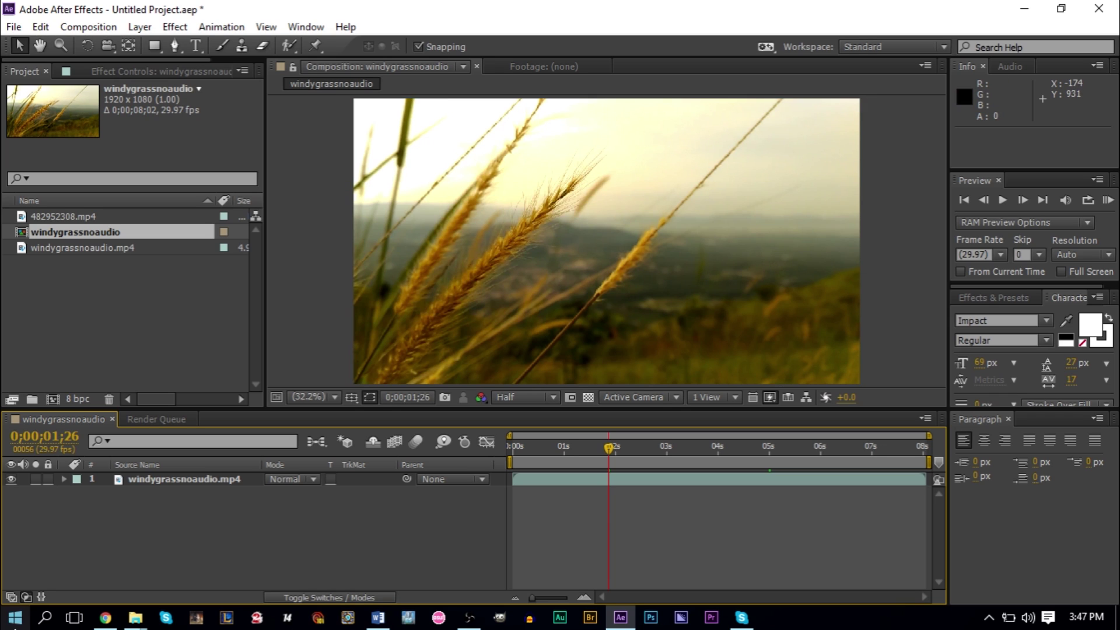
{"action": "left_click", "coordinate": [135, 617]}
Step: Select PARTICULAS_FREE_01 through 05 in the Particulas folder and import them into the project
{"action": "left_click", "coordinate": [189, 558]}
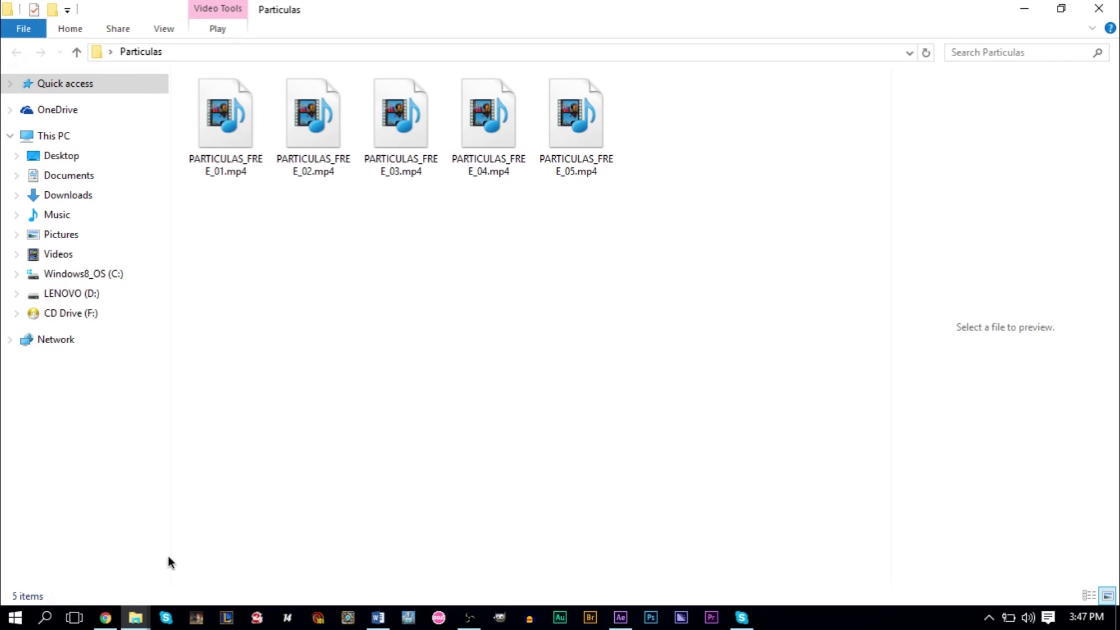
{"action": "left_click_drag", "start_coordinate": [245, 251], "coordinate": [641, 123]}
{"action": "left_click_drag", "start_coordinate": [563, 130], "coordinate": [160, 333]}
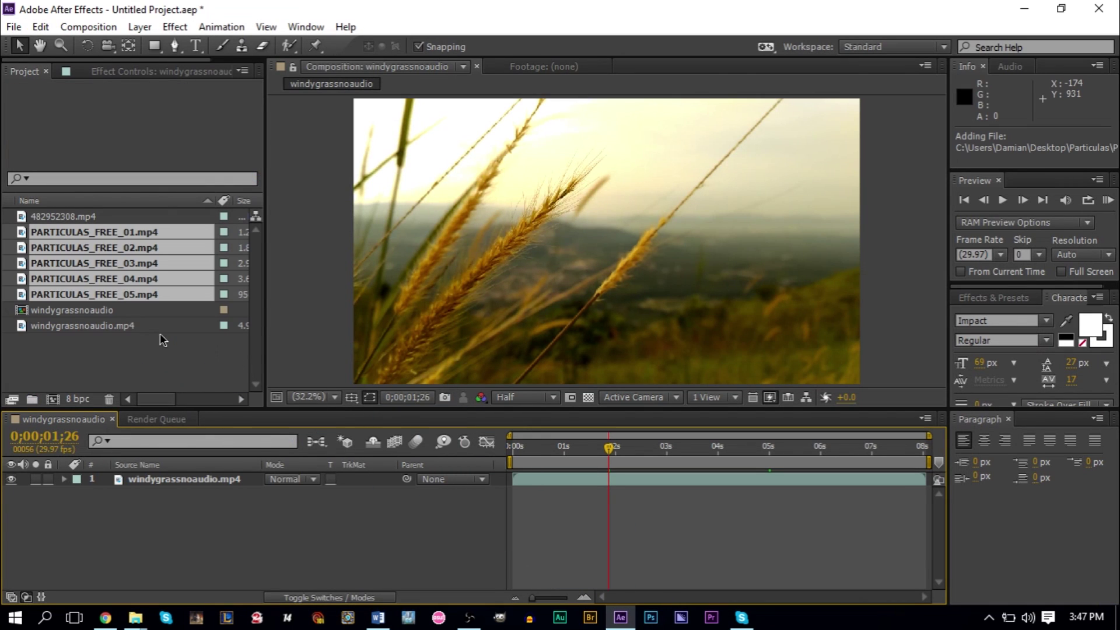
Step: Preview 482952308.mp4 and play PARTICULAS_FREE_01 in a taller footage viewer
{"action": "double_click", "coordinate": [82, 294]}
{"action": "double_click", "coordinate": [71, 217]}
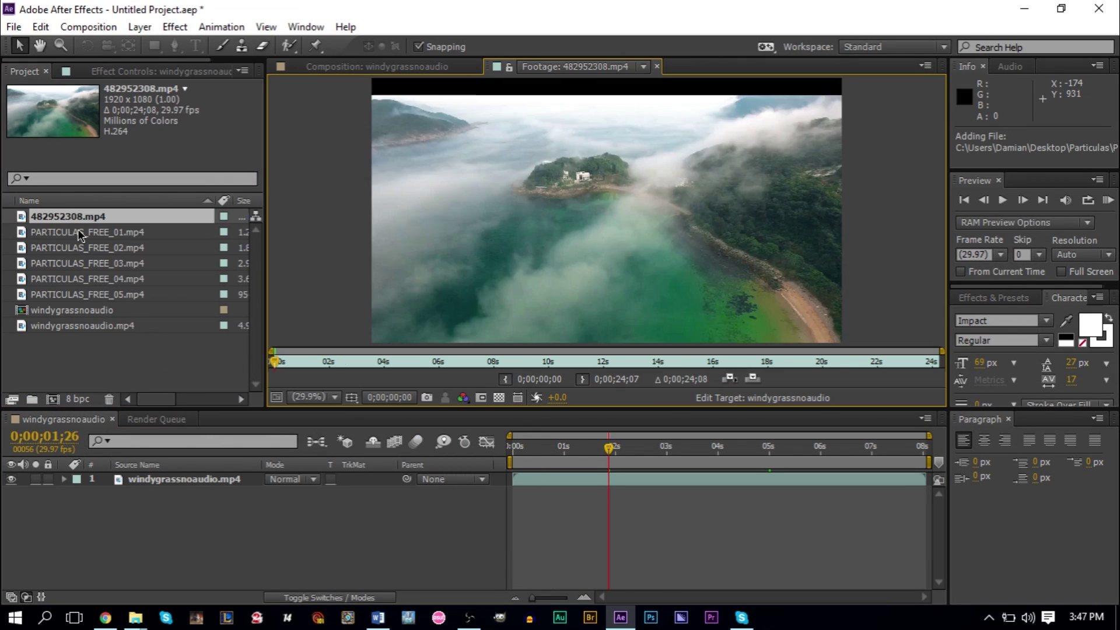
{"action": "double_click", "coordinate": [47, 236]}
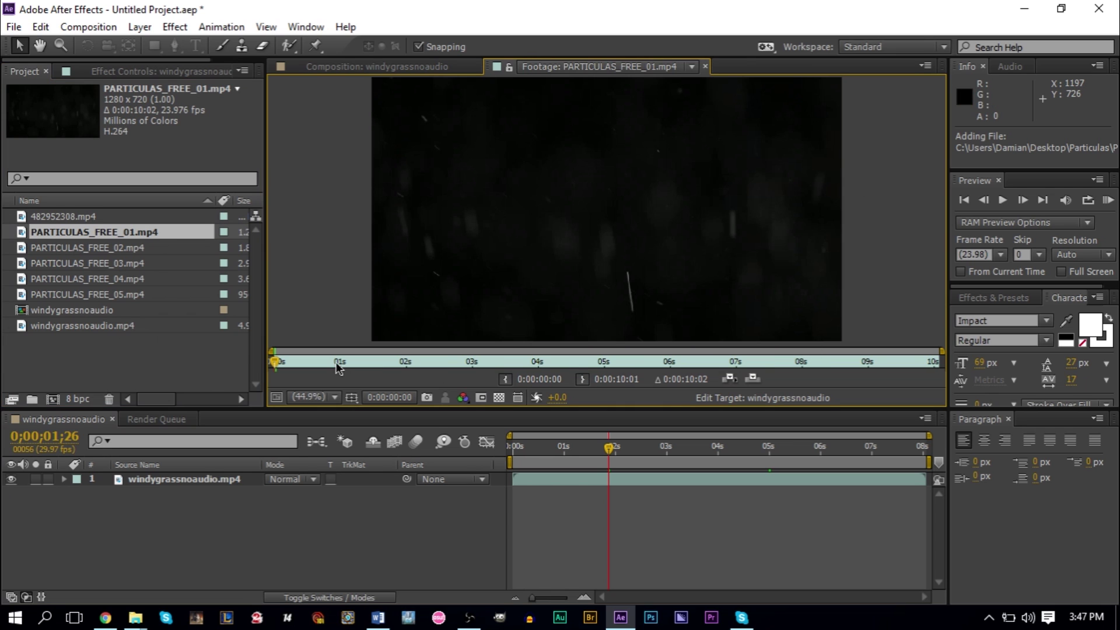
{"action": "key", "text": "space"}
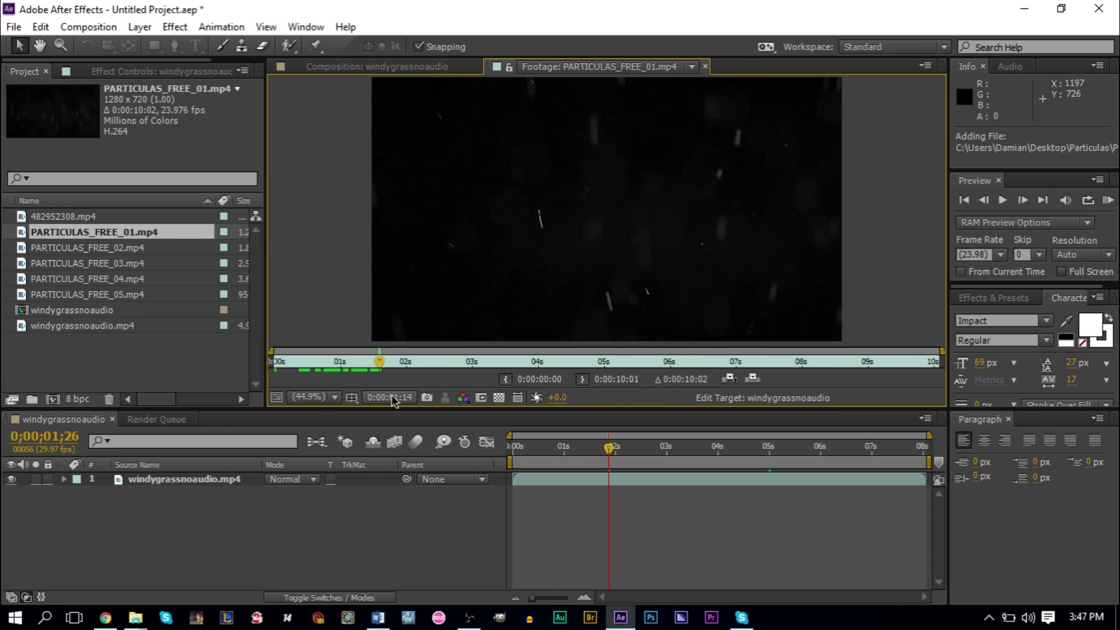
{"action": "left_click_drag", "start_coordinate": [409, 410], "coordinate": [412, 493]}
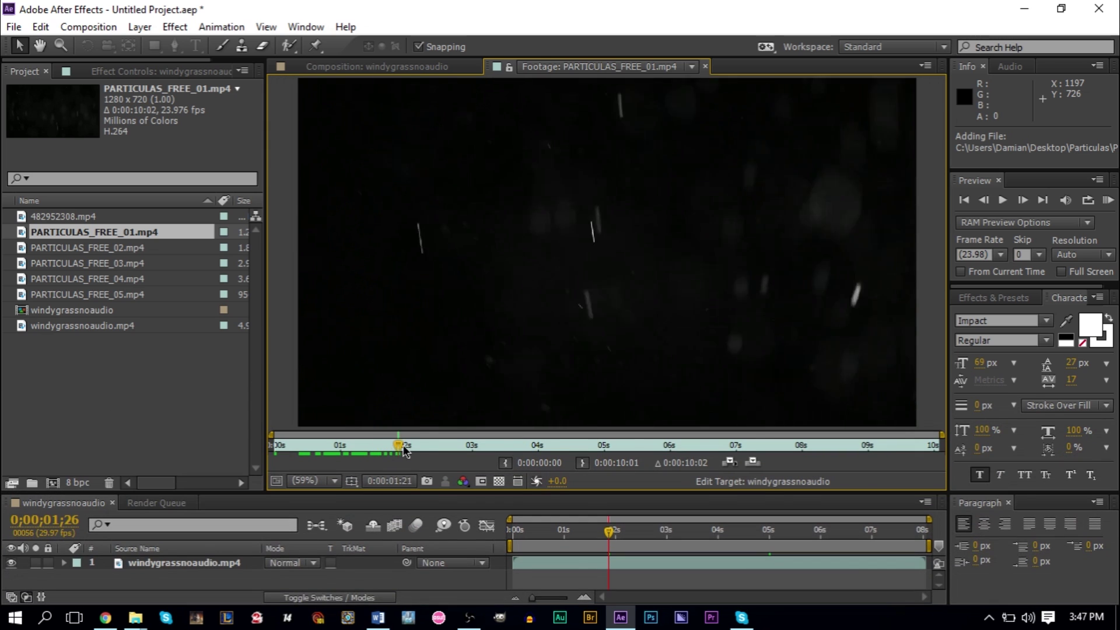
{"action": "left_click_drag", "start_coordinate": [403, 448], "coordinate": [759, 459]}
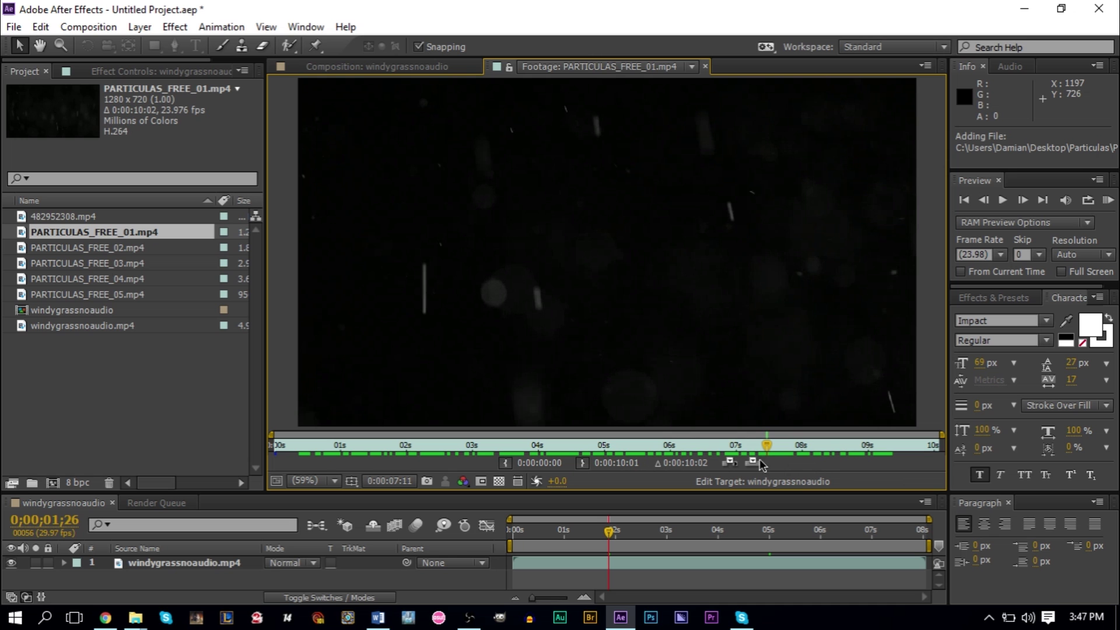
Step: Scrub through PARTICULAS_FREE_02, 03 and 04, then open windygrassnoaudio.mp4 in the viewer
{"action": "double_click", "coordinate": [102, 248]}
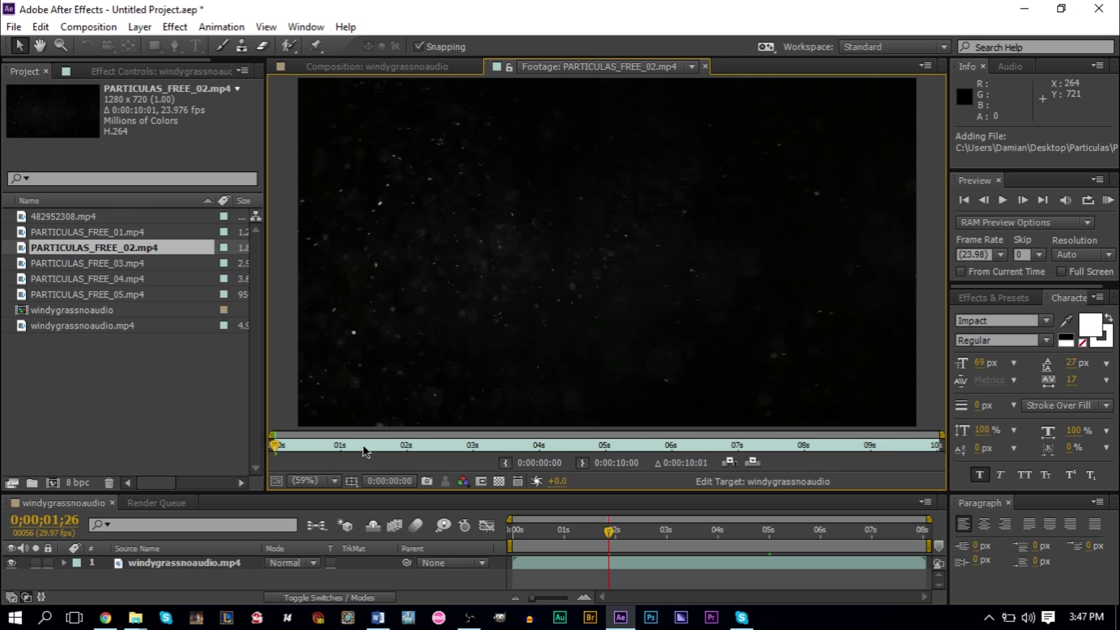
{"action": "left_click_drag", "start_coordinate": [337, 447], "coordinate": [762, 447]}
{"action": "double_click", "coordinate": [146, 263]}
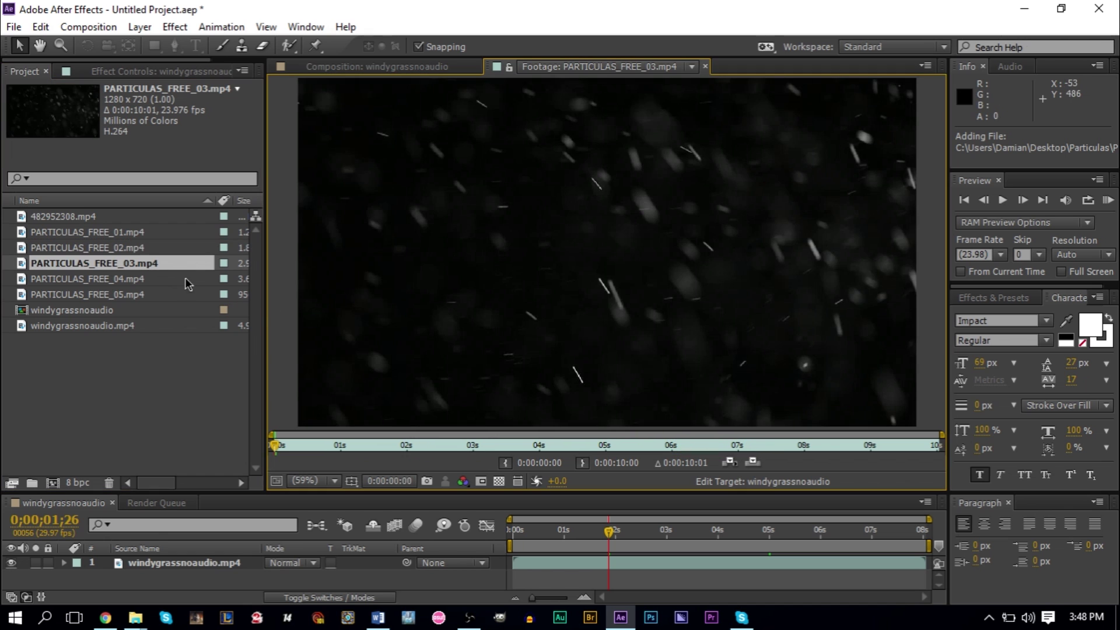
{"action": "mouse_move", "coordinate": [342, 445]}
{"action": "left_mouse_down"}
{"action": "mouse_move", "coordinate": [324, 445]}
{"action": "mouse_move", "coordinate": [596, 446]}
{"action": "left_mouse_up"}
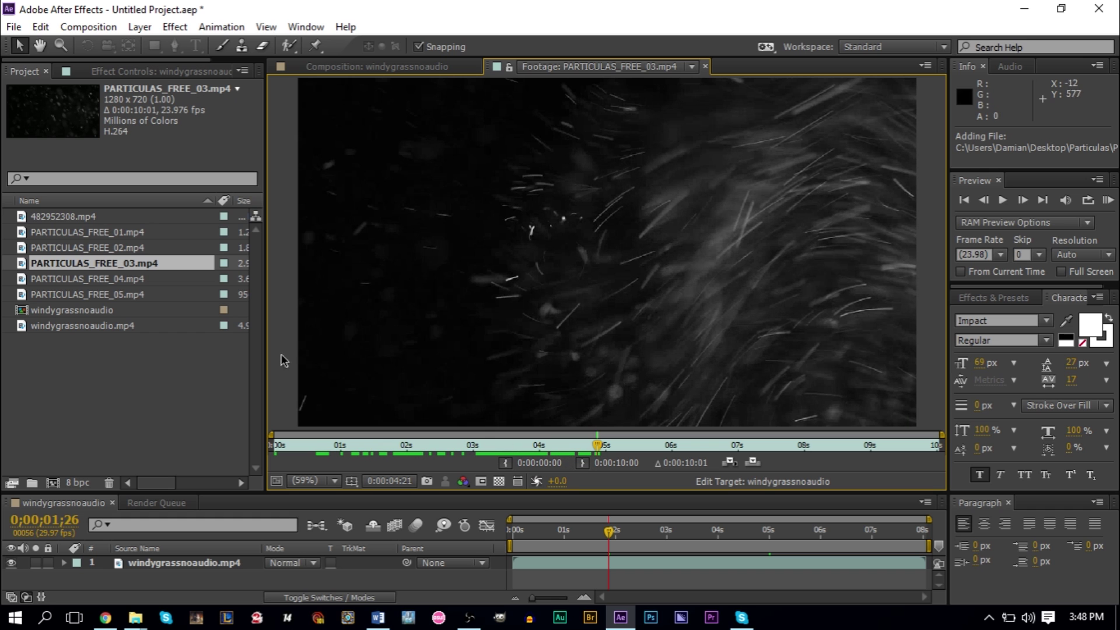
{"action": "double_click", "coordinate": [135, 280]}
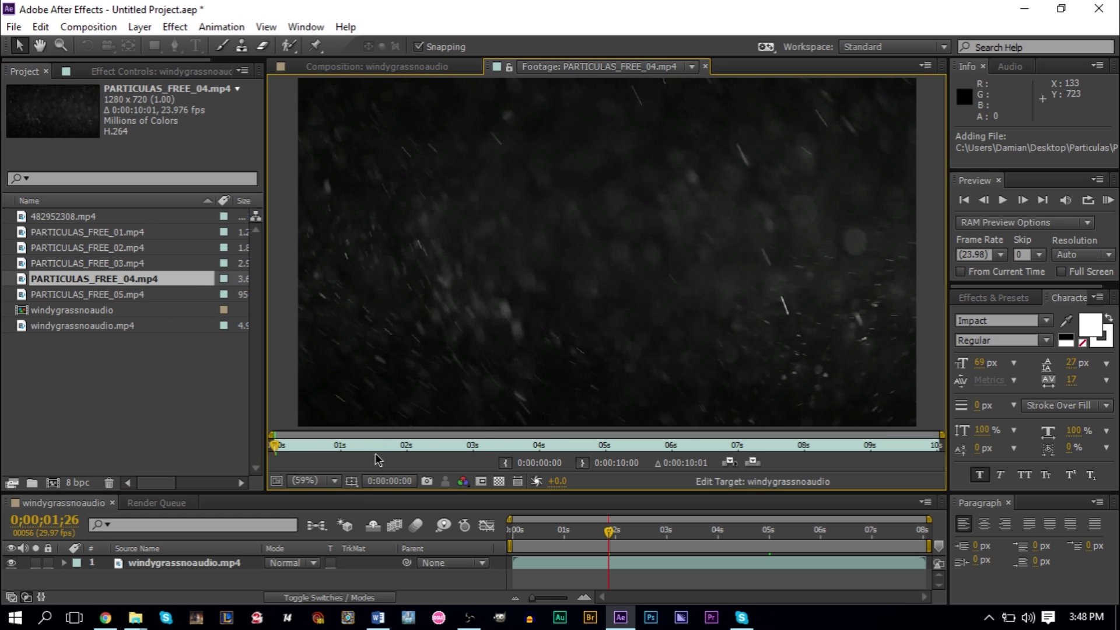
{"action": "left_click_drag", "start_coordinate": [365, 445], "coordinate": [519, 447]}
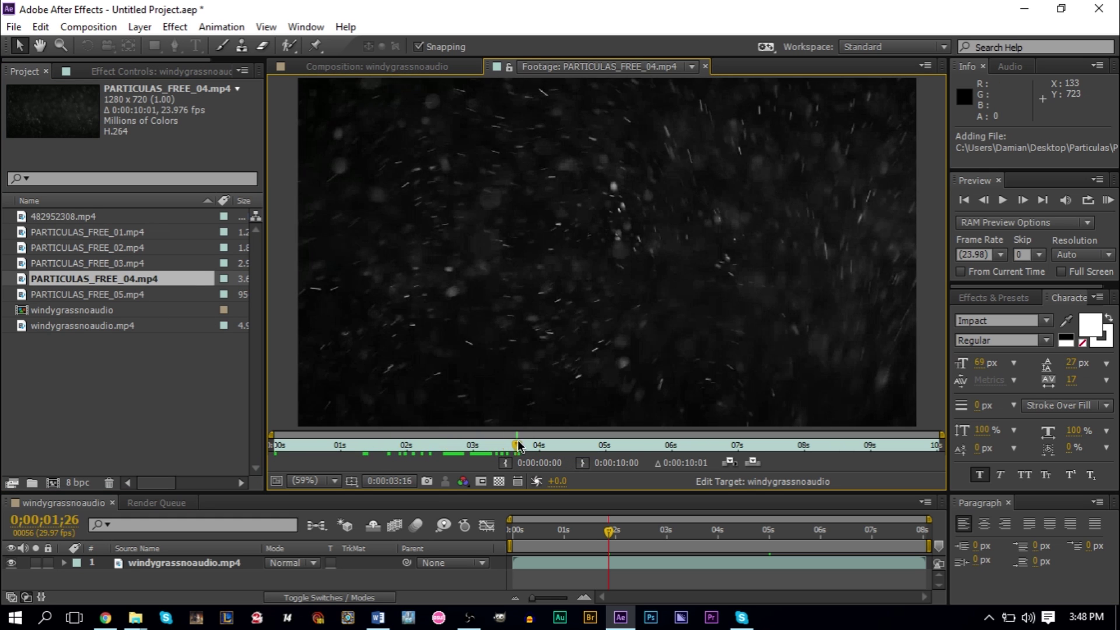
{"action": "left_click", "coordinate": [40, 334]}
{"action": "double_click", "coordinate": [75, 329]}
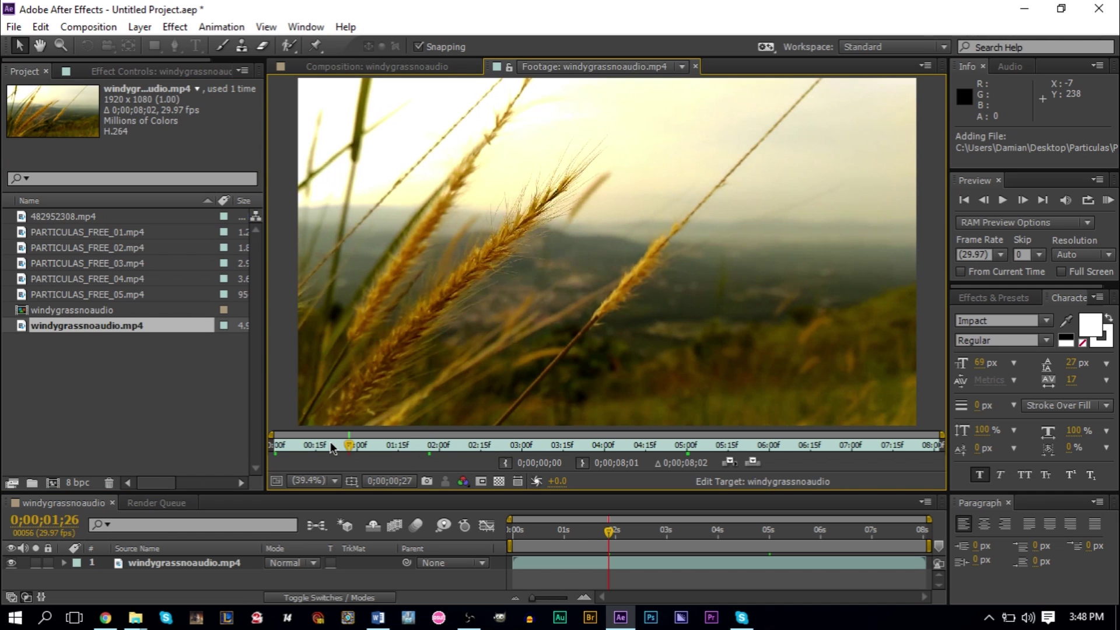
Step: Scrub the grass clip, then review PARTICULAS_FREE_05, 04 and 03 in the footage viewer
{"action": "left_click_drag", "start_coordinate": [330, 442], "coordinate": [416, 443]}
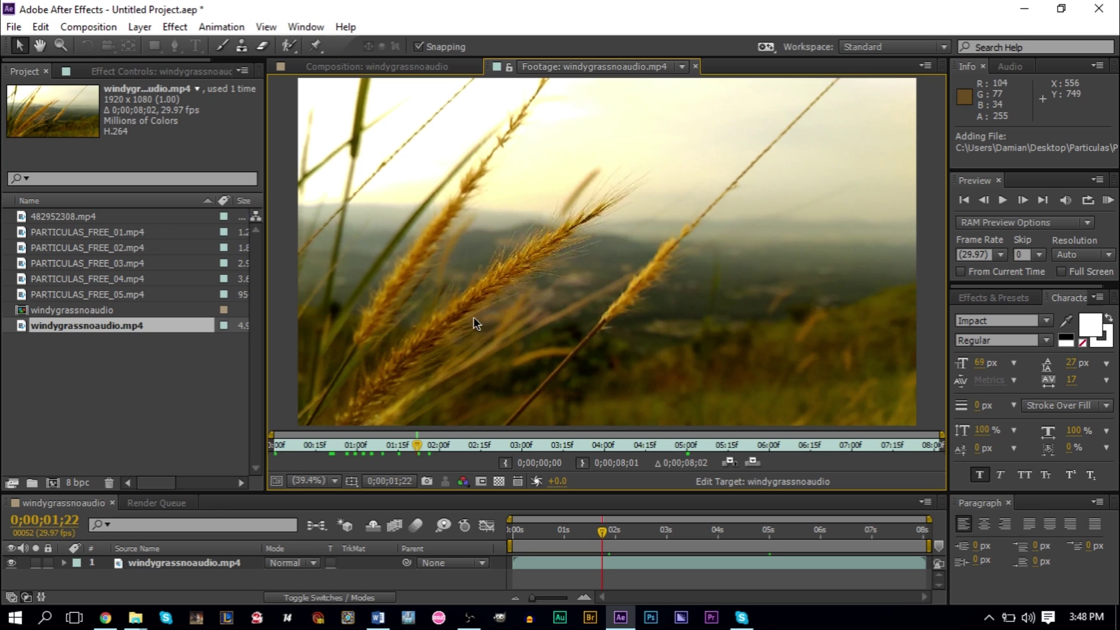
{"action": "double_click", "coordinate": [105, 295]}
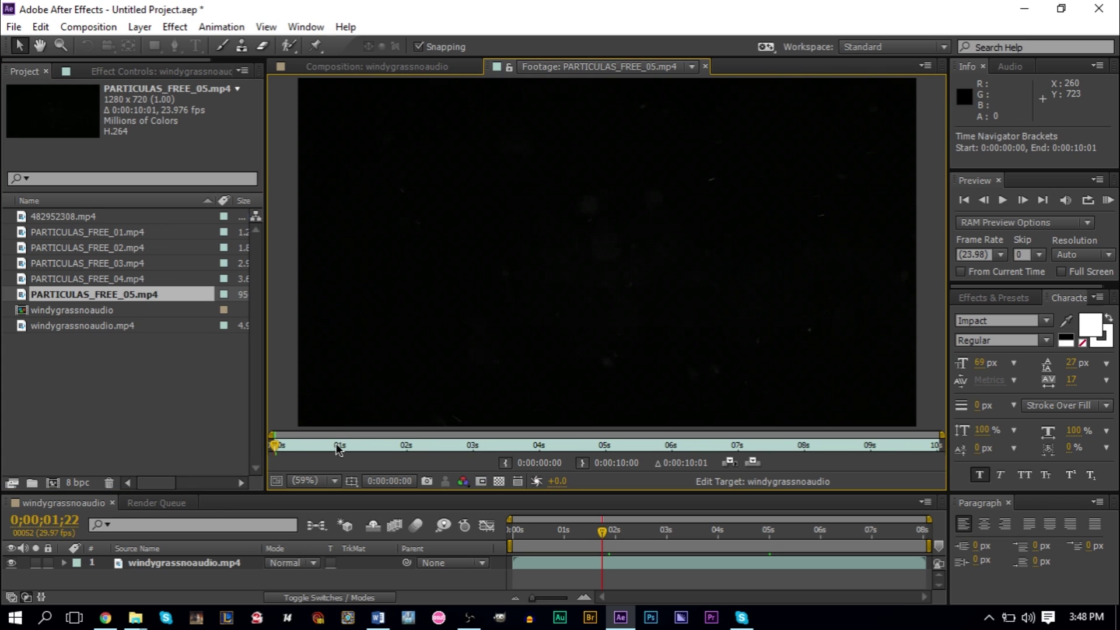
{"action": "key", "text": "space"}
{"action": "mouse_move", "coordinate": [585, 446]}
{"action": "left_mouse_down"}
{"action": "mouse_move", "coordinate": [437, 445]}
{"action": "mouse_move", "coordinate": [602, 446]}
{"action": "left_mouse_up"}
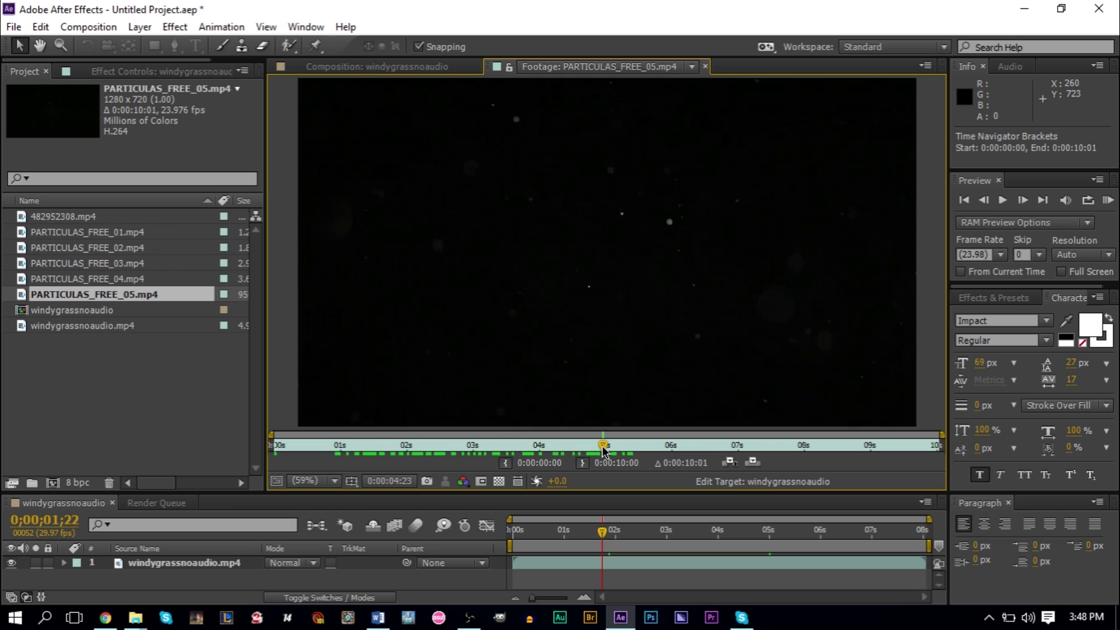
{"action": "double_click", "coordinate": [139, 278]}
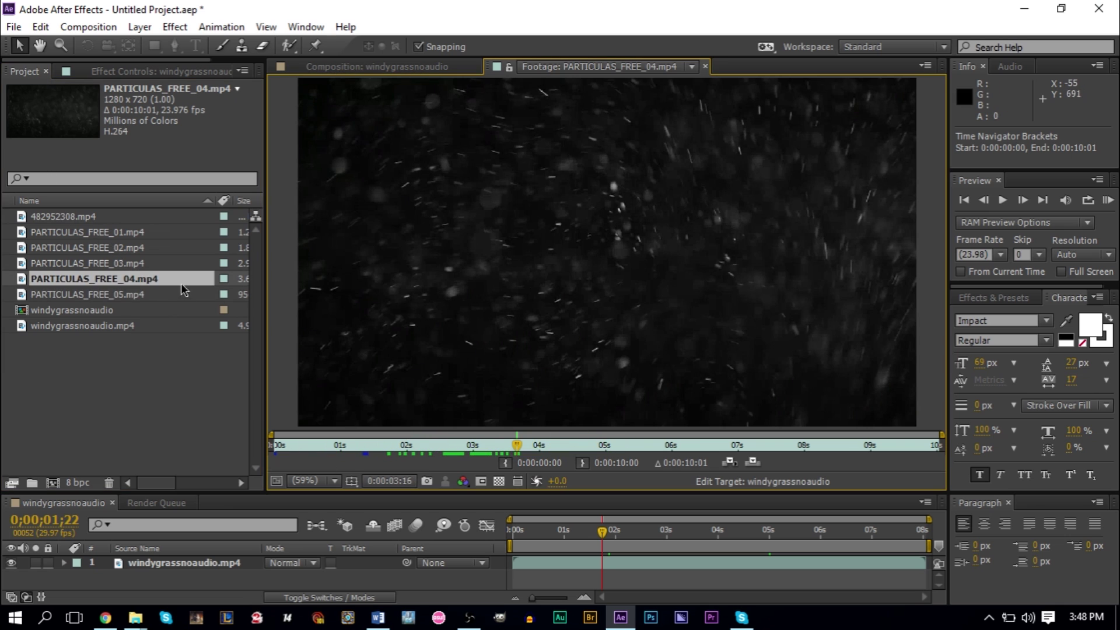
{"action": "double_click", "coordinate": [177, 264]}
Step: Review PARTICULAS_FREE_02.mp4 and drag it into the timeline above the grass layer
{"action": "left_click", "coordinate": [175, 252]}
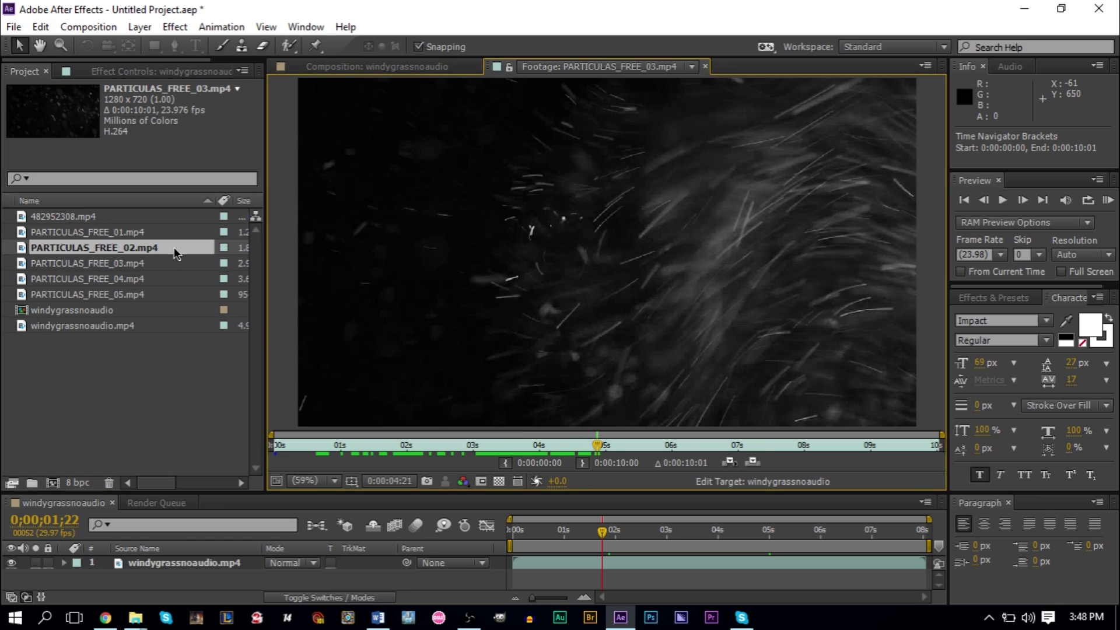
{"action": "double_click", "coordinate": [175, 252]}
{"action": "left_click_drag", "start_coordinate": [316, 445], "coordinate": [629, 452]}
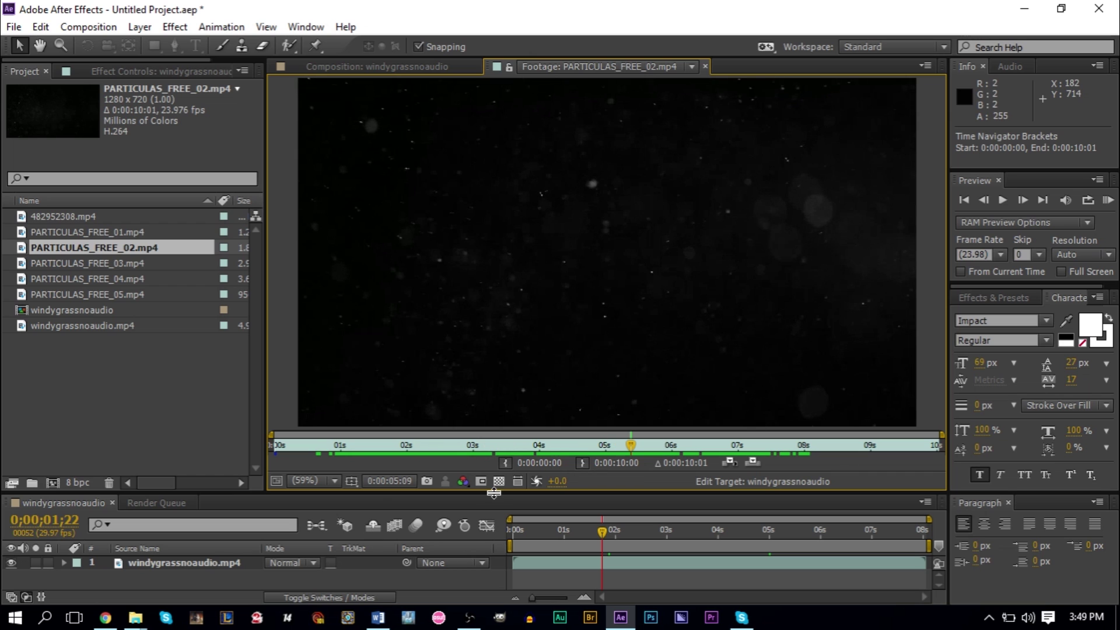
{"action": "left_click_drag", "start_coordinate": [493, 493], "coordinate": [493, 365]}
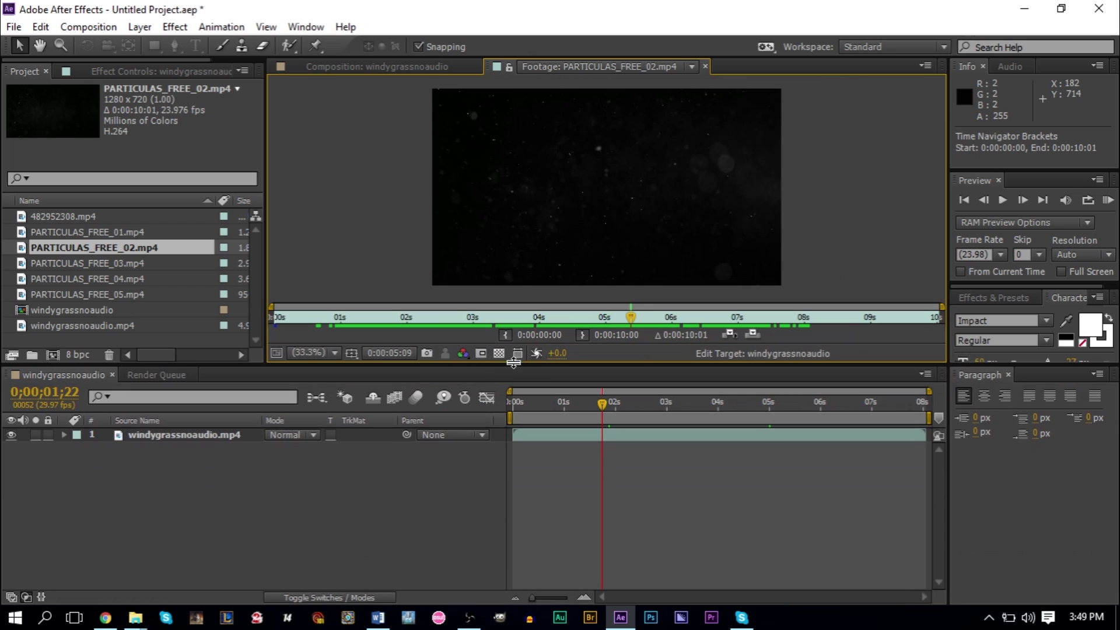
{"action": "left_click_drag", "start_coordinate": [117, 252], "coordinate": [206, 437]}
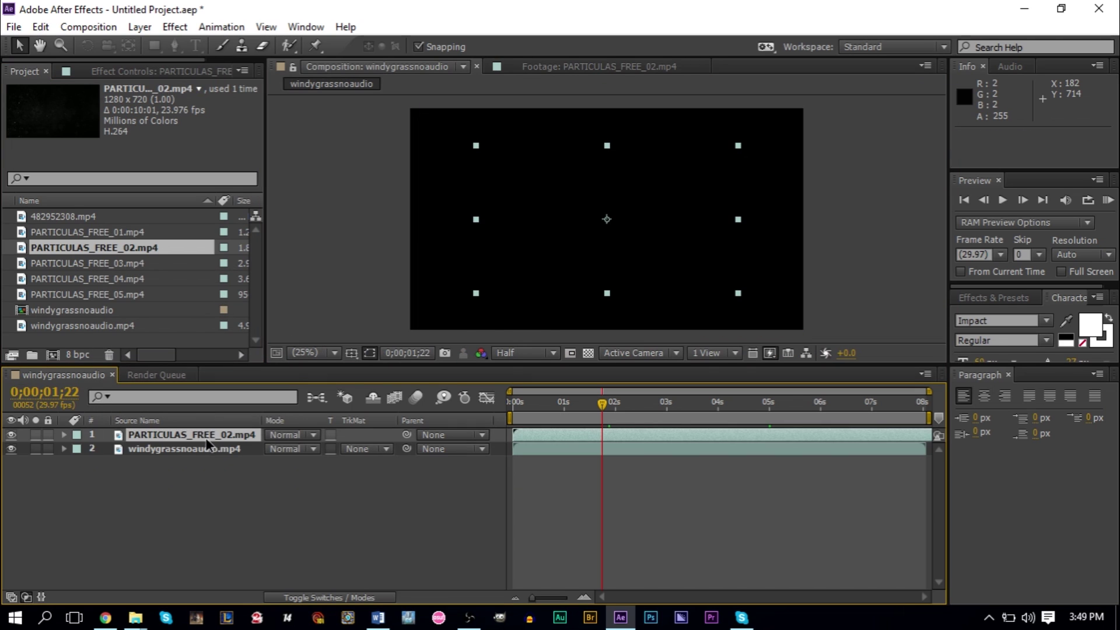
Step: Scale the PARTICULAS_FREE_02 layer up to fill the composition frame
{"action": "left_click", "coordinate": [225, 437]}
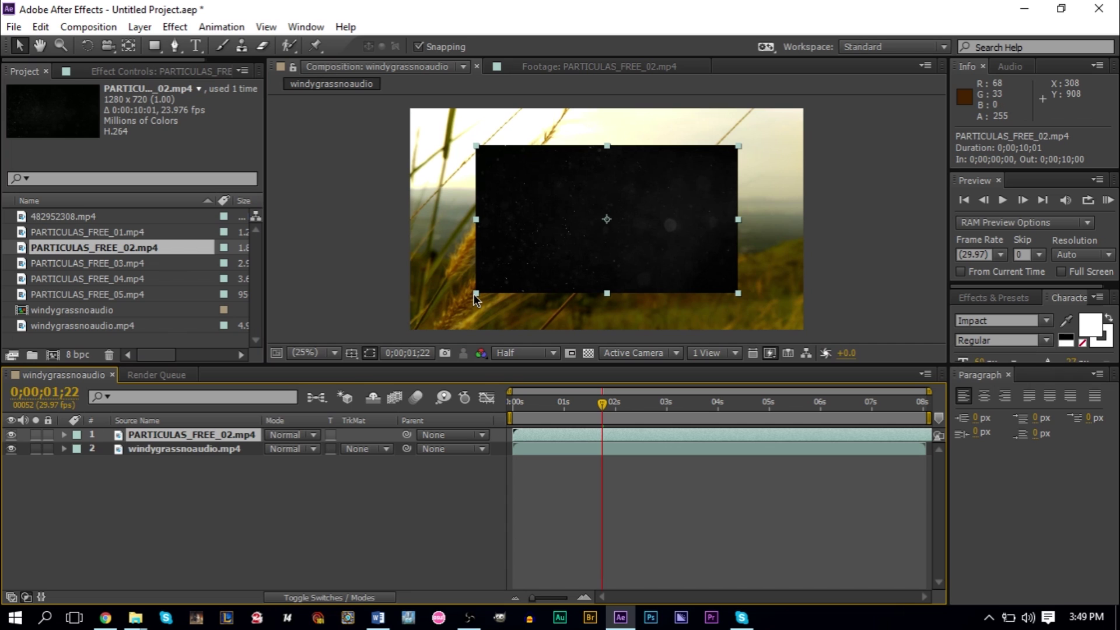
{"action": "left_click_drag", "start_coordinate": [473, 294], "coordinate": [404, 338]}
{"action": "left_click", "coordinate": [346, 232]}
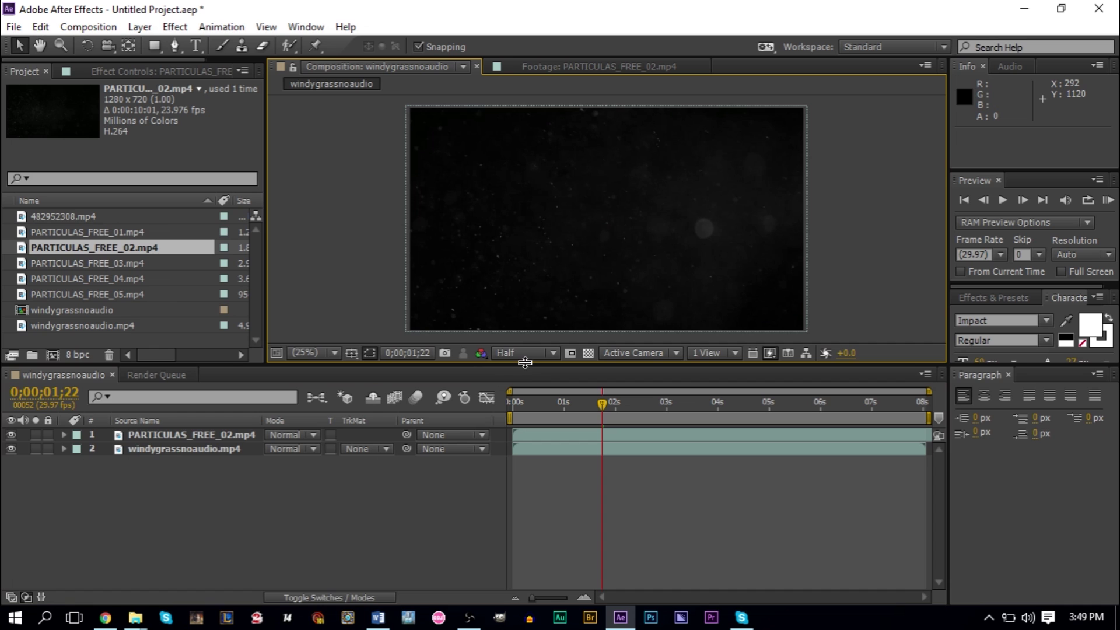
Step: Enlarge the composition view, show layer names, and bring back the blending Mode column
{"action": "left_click_drag", "start_coordinate": [522, 367], "coordinate": [521, 477]}
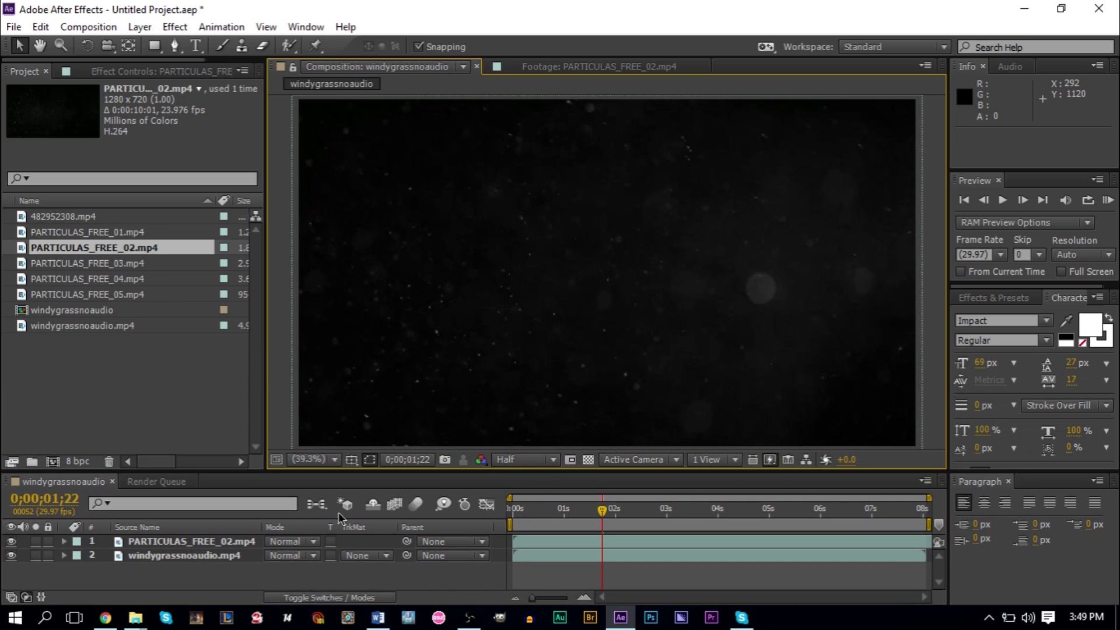
{"action": "left_click", "coordinate": [181, 526]}
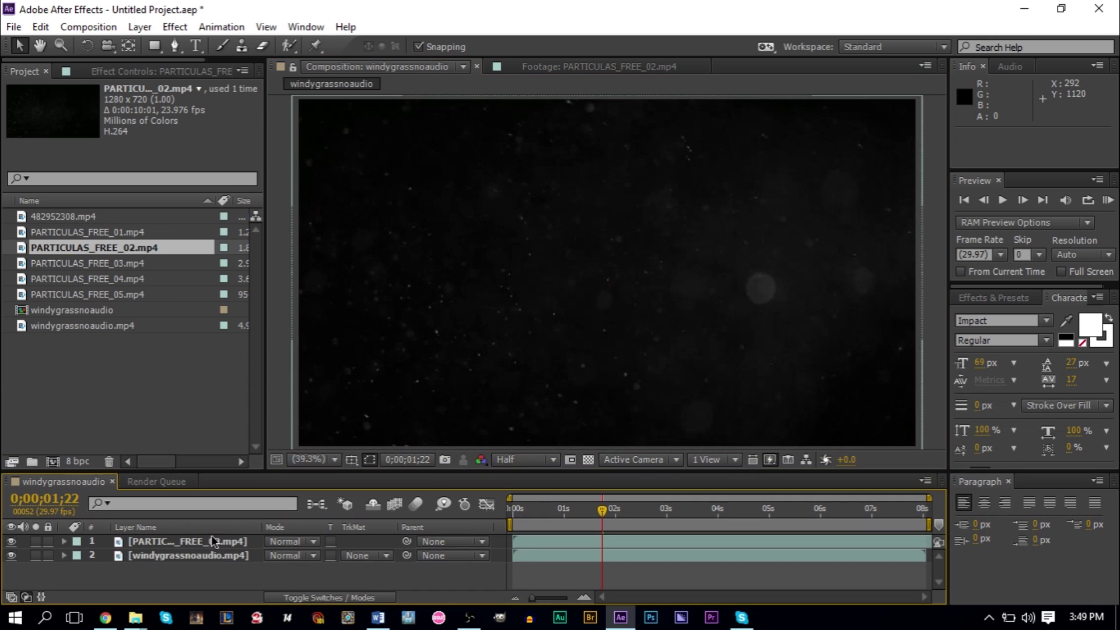
{"action": "left_click", "coordinate": [298, 598]}
{"action": "left_click", "coordinate": [299, 598]}
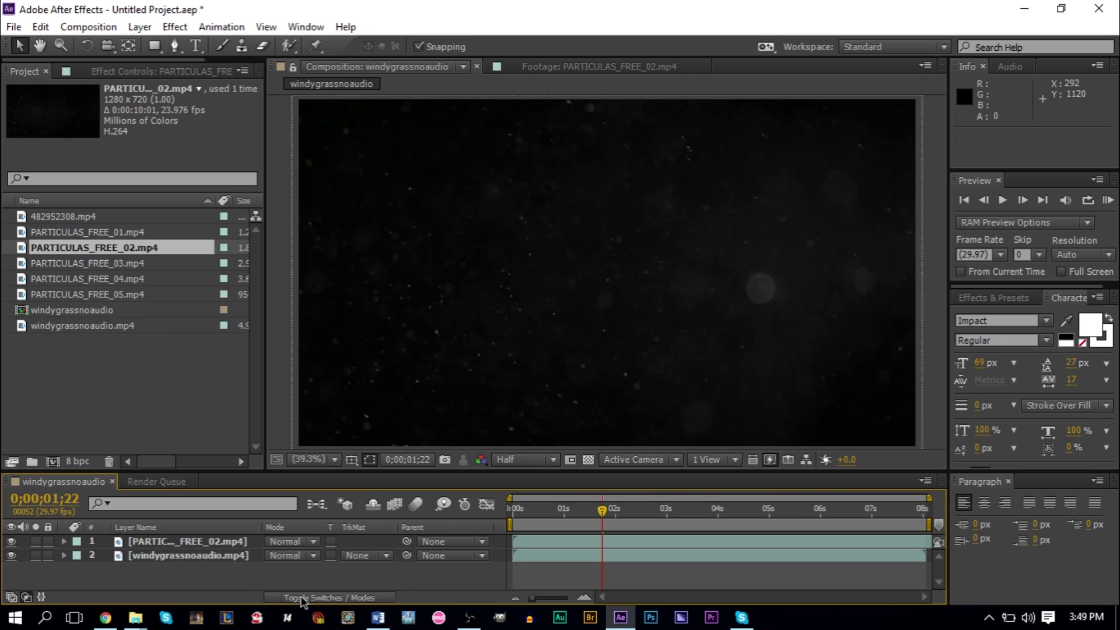
{"action": "left_click", "coordinate": [291, 541]}
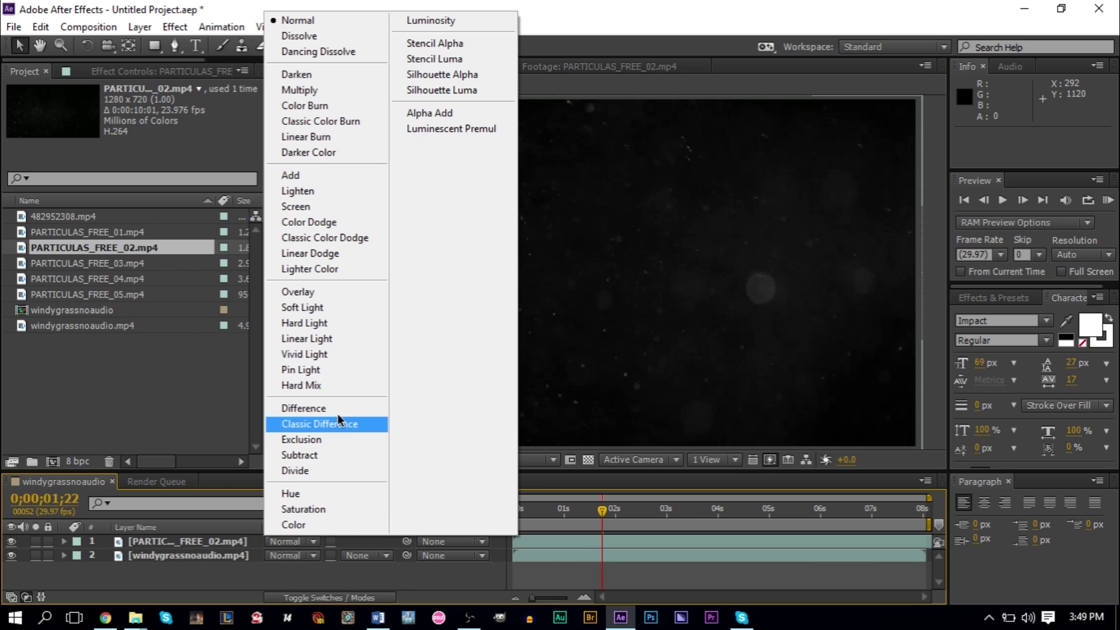
Step: Set the particle layer to Screen, scrub to about 3 seconds, and run a numpad-0 preview
{"action": "left_click", "coordinate": [351, 211]}
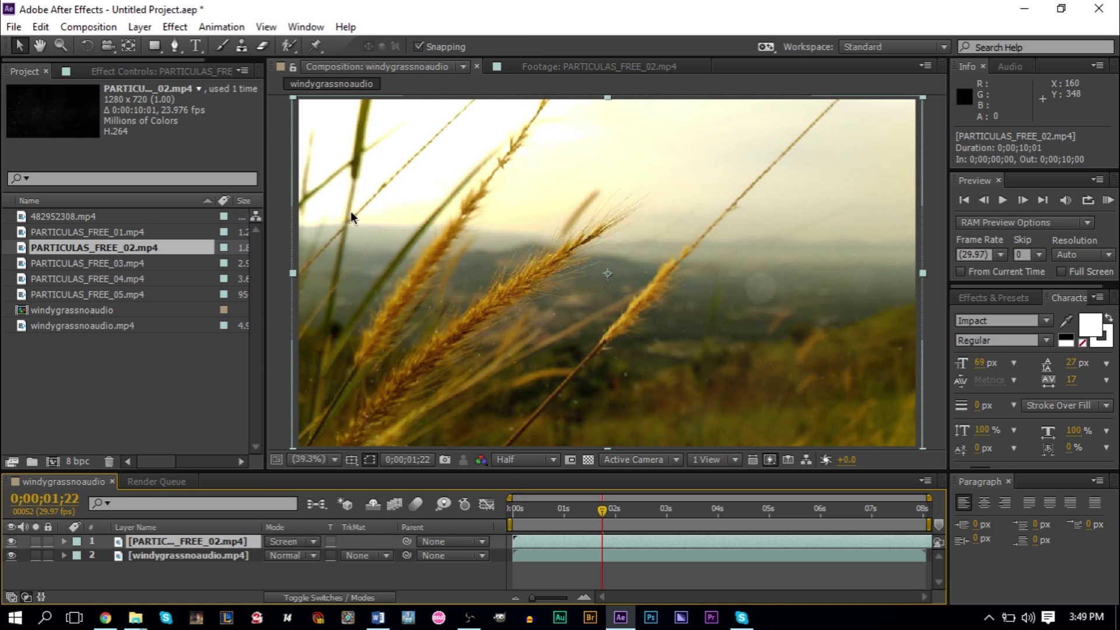
{"action": "left_click_drag", "start_coordinate": [591, 520], "coordinate": [802, 523]}
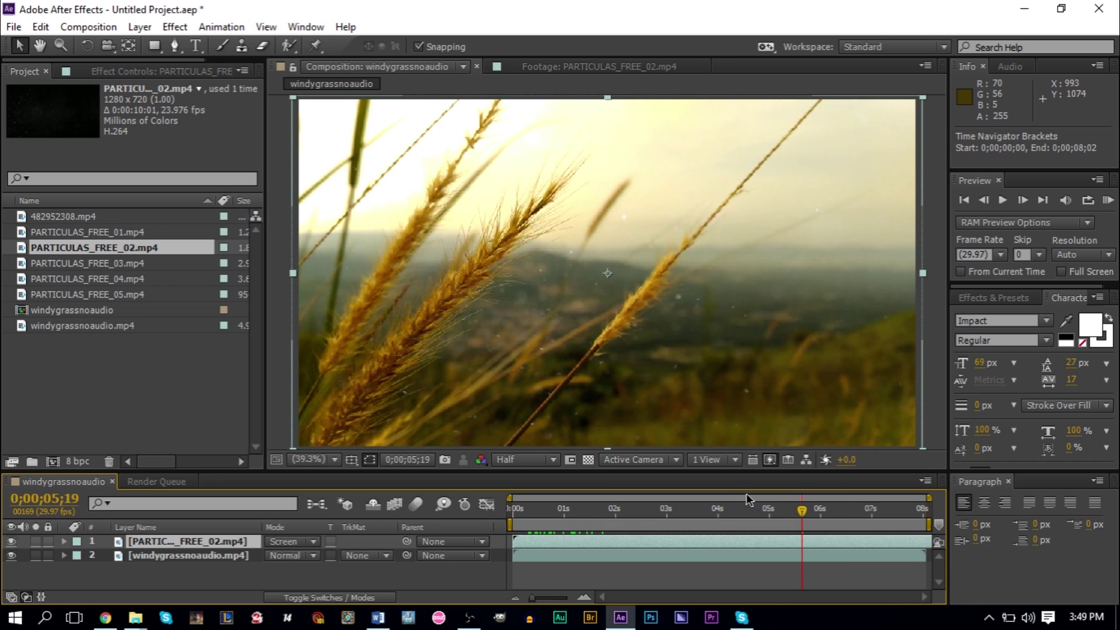
{"action": "left_click_drag", "start_coordinate": [747, 510], "coordinate": [716, 509]}
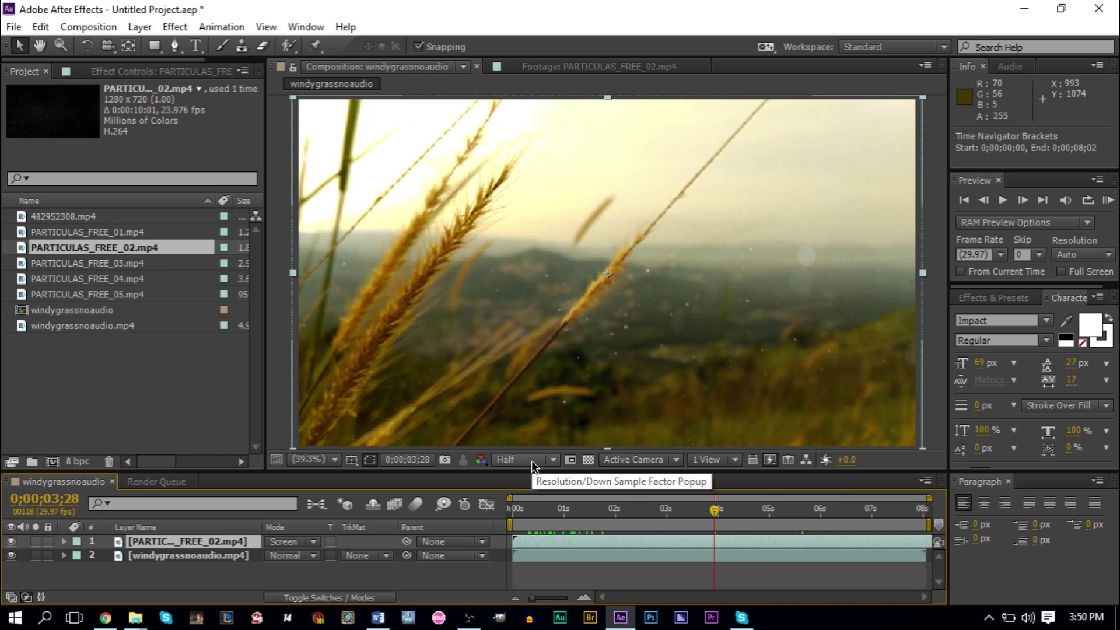
{"action": "key", "text": "KP_0"}
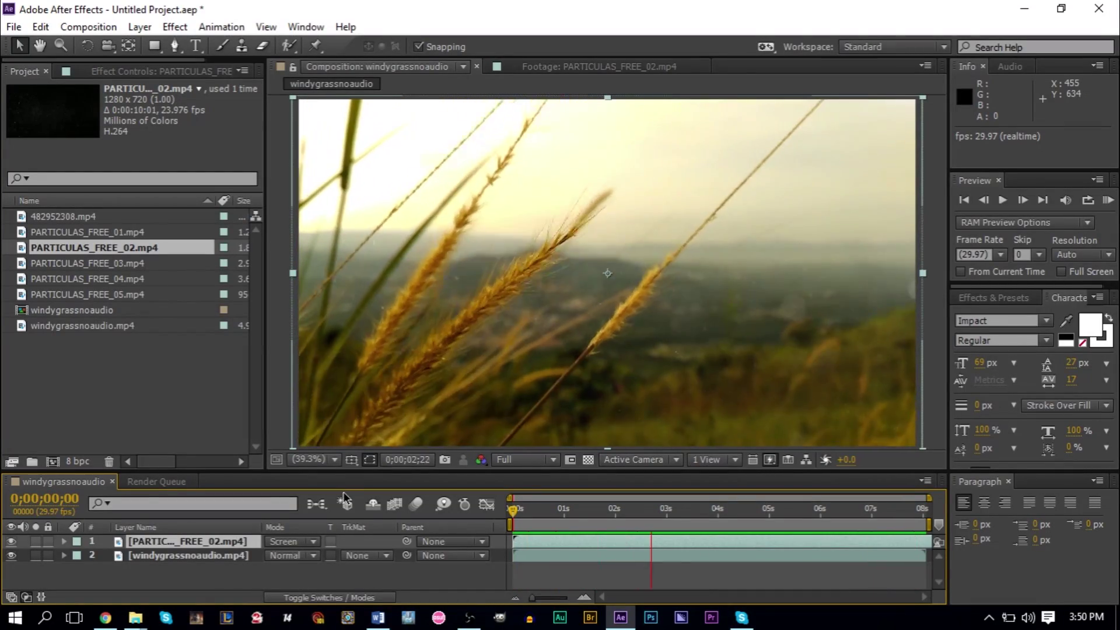
Step: Switch the particle layer to Add blending and return near the composition start
{"action": "left_click", "coordinate": [308, 542]}
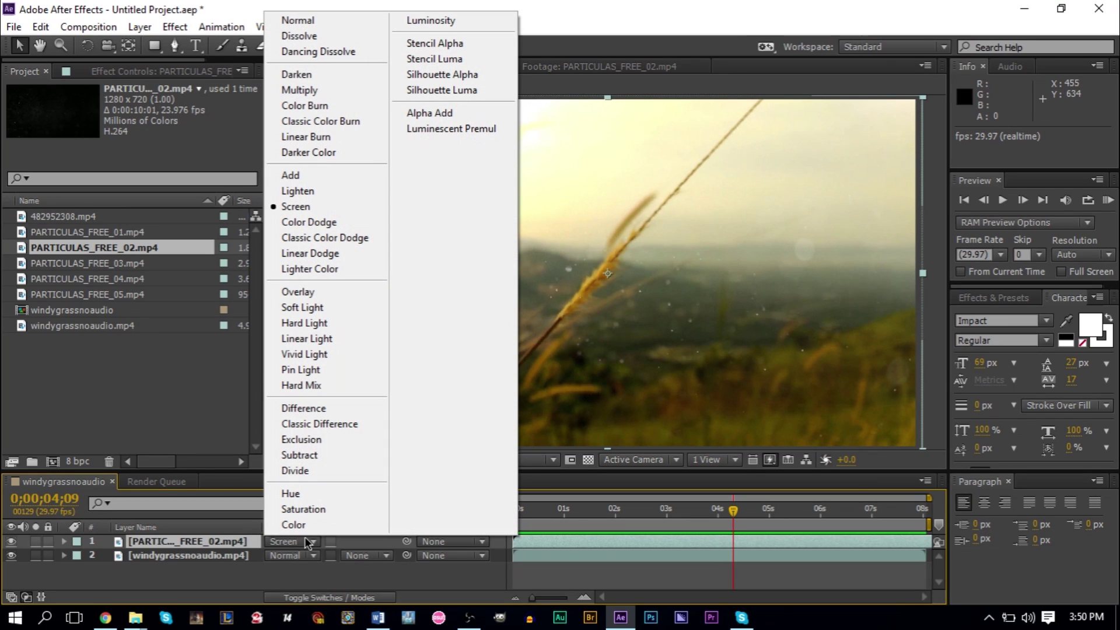
{"action": "left_click", "coordinate": [340, 177]}
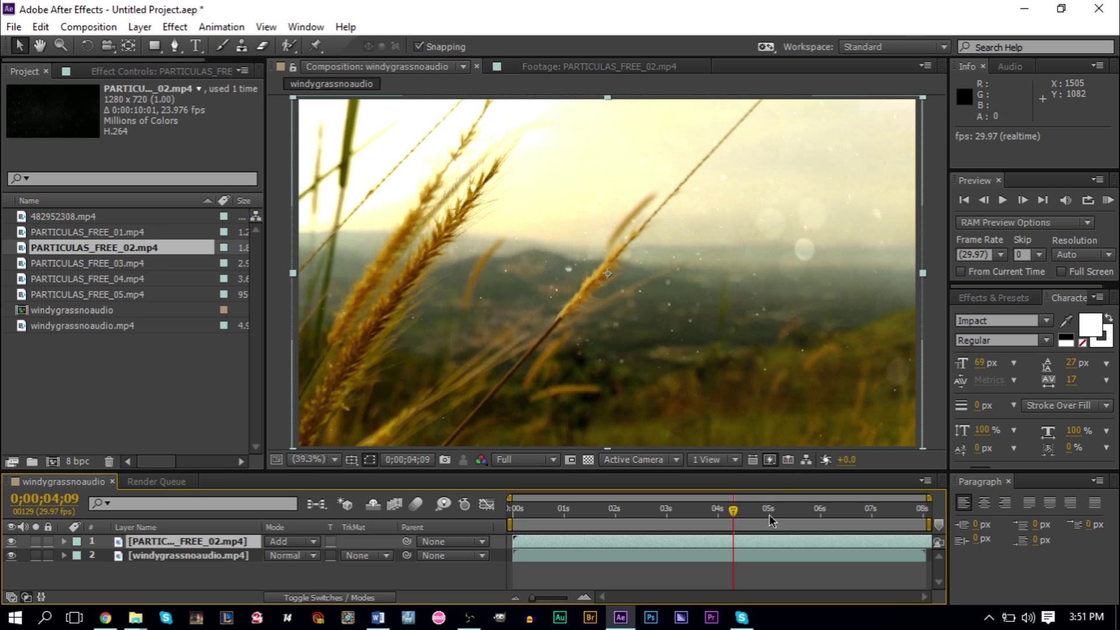
{"action": "left_click_drag", "start_coordinate": [592, 513], "coordinate": [550, 512]}
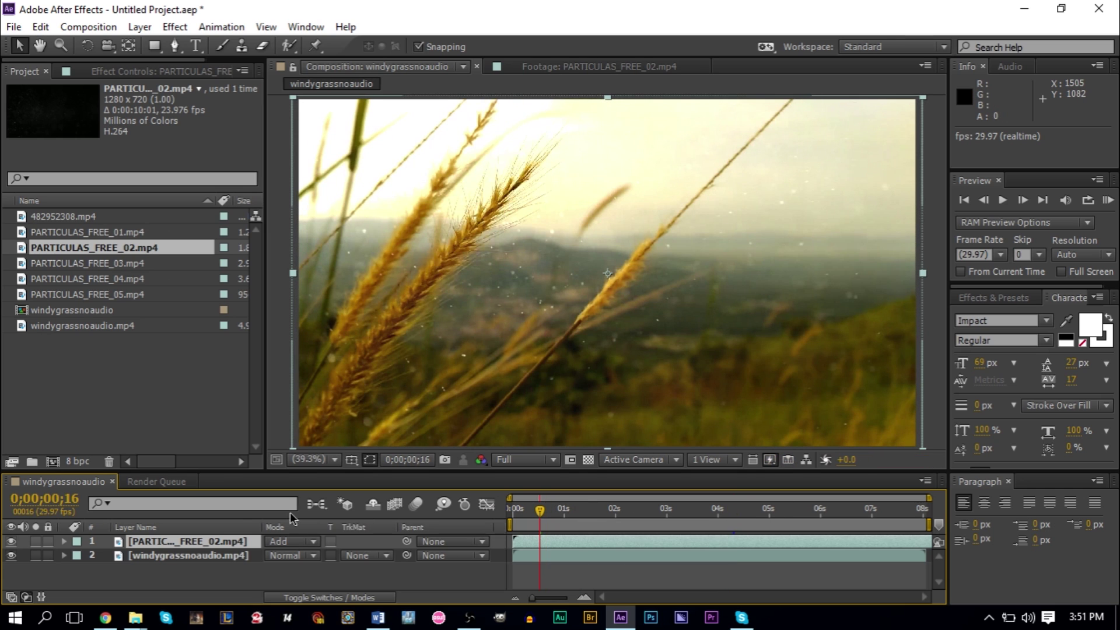
Step: Change the particle layer to Color Dodge blending, keeping it after comparing other modes
{"action": "left_click", "coordinate": [312, 547]}
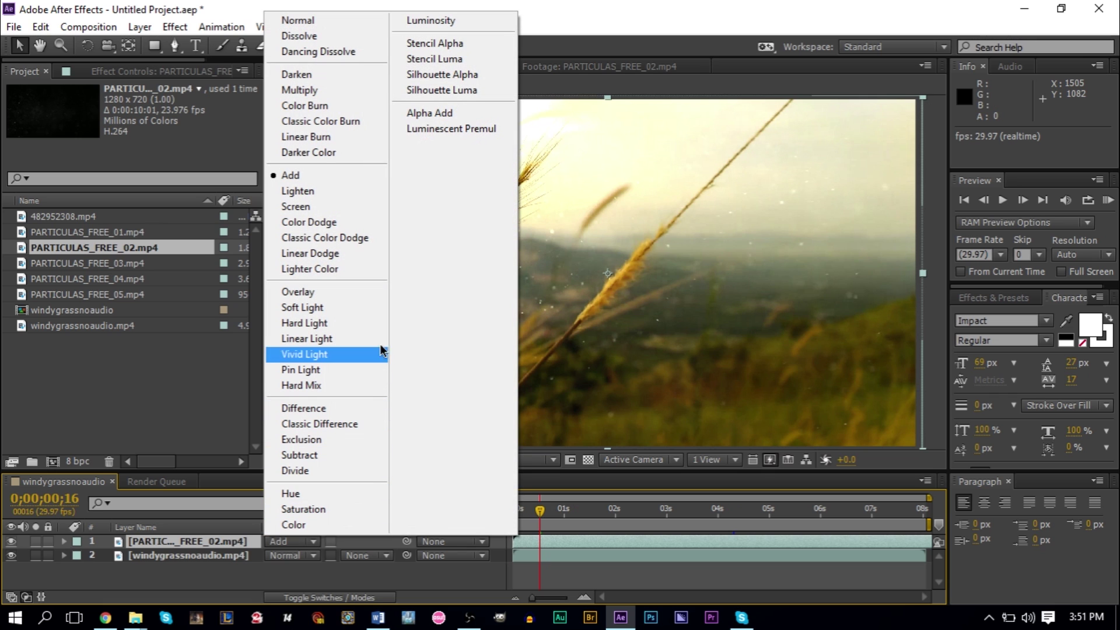
{"action": "left_click", "coordinate": [339, 228]}
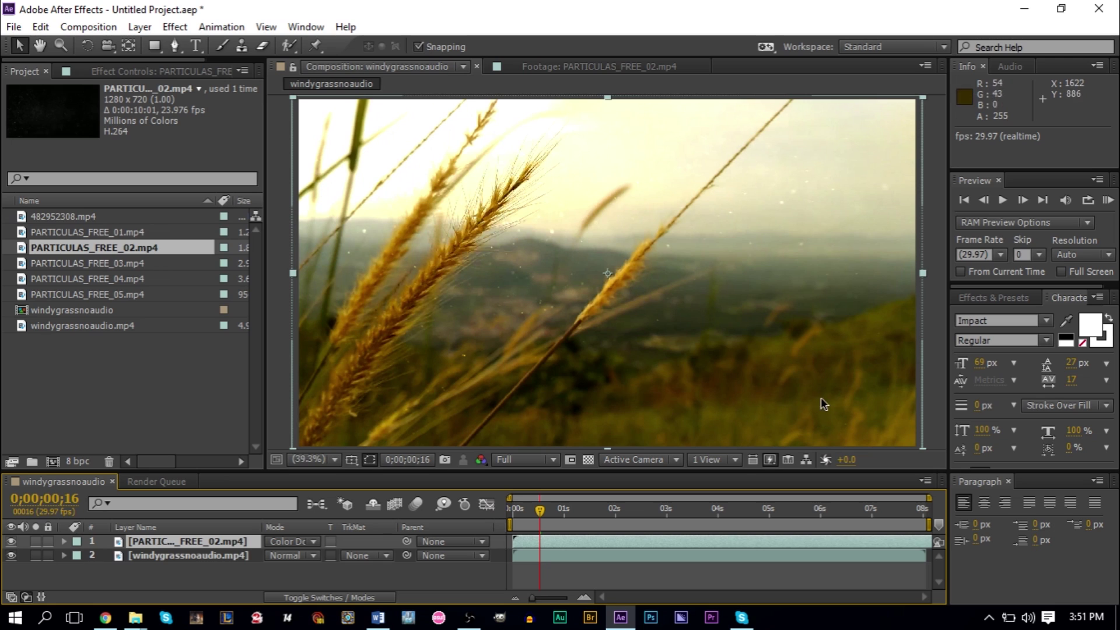
{"action": "left_click", "coordinate": [293, 543]}
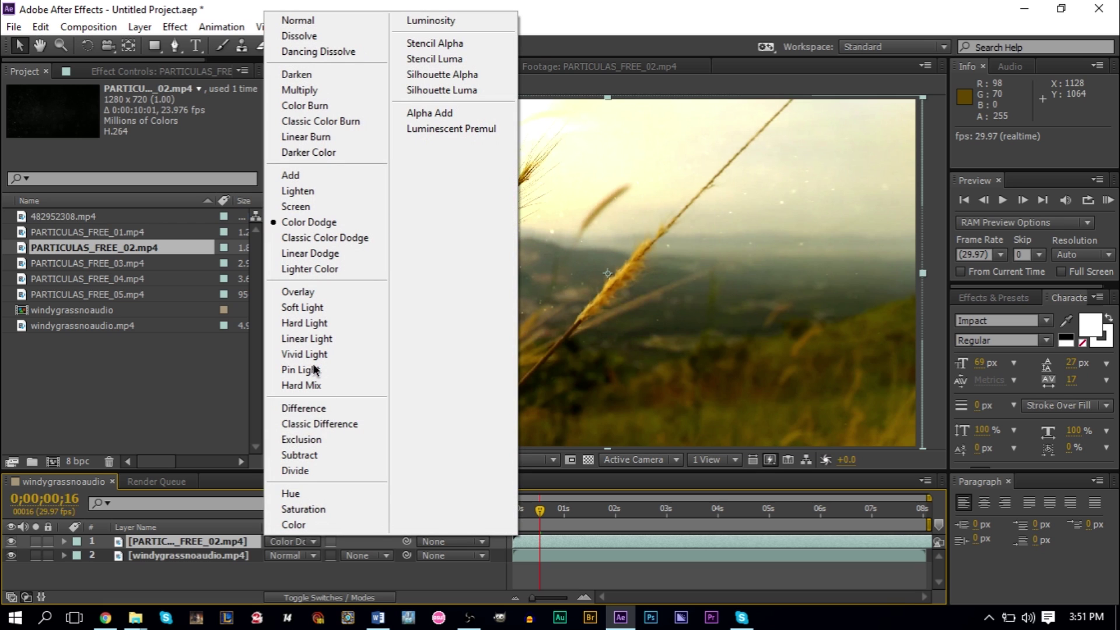
{"action": "left_click", "coordinate": [180, 395]}
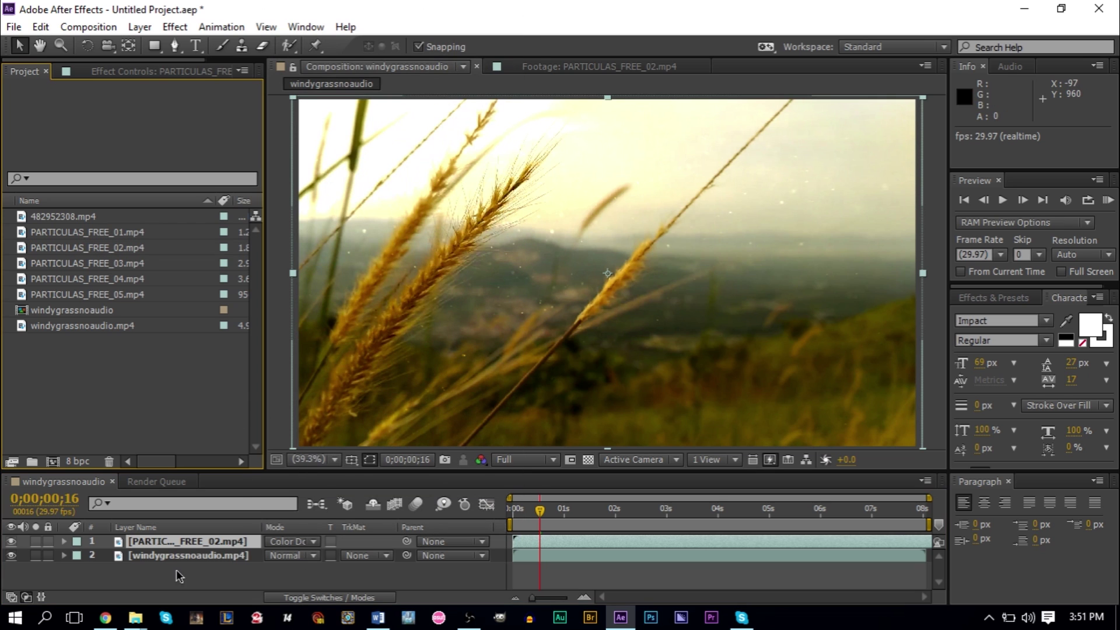
{"action": "left_click", "coordinate": [166, 556]}
Step: Delete both composition layers and add the aerial clip 482952308.mp4 to the composition
{"action": "left_click", "coordinate": [156, 540], "text": "shift"}
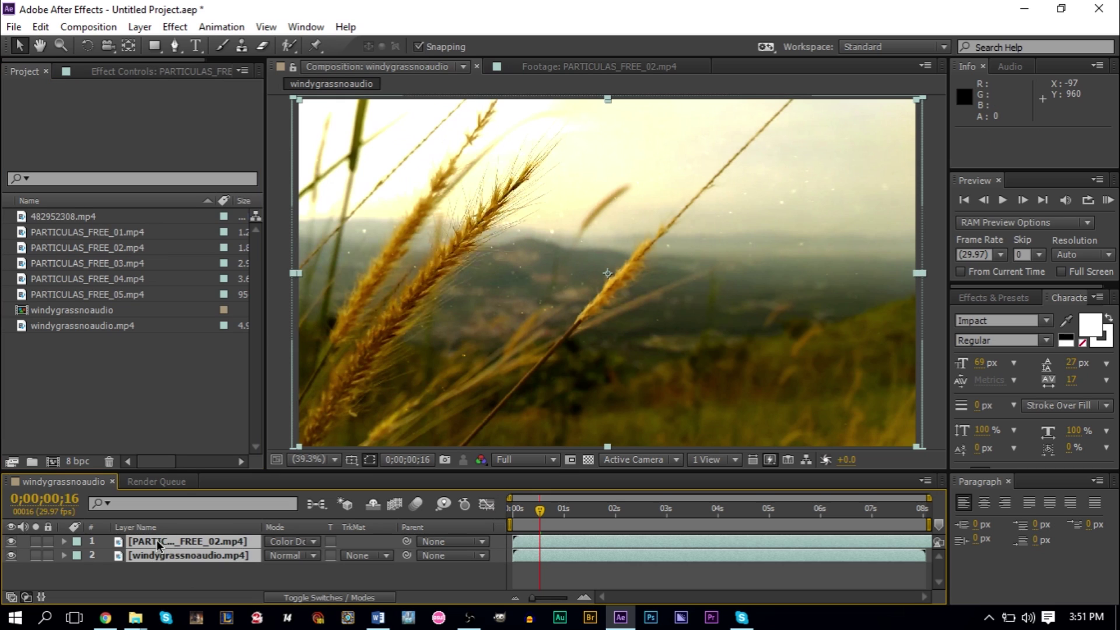
{"action": "key", "text": "Delete"}
{"action": "left_click", "coordinate": [237, 327]}
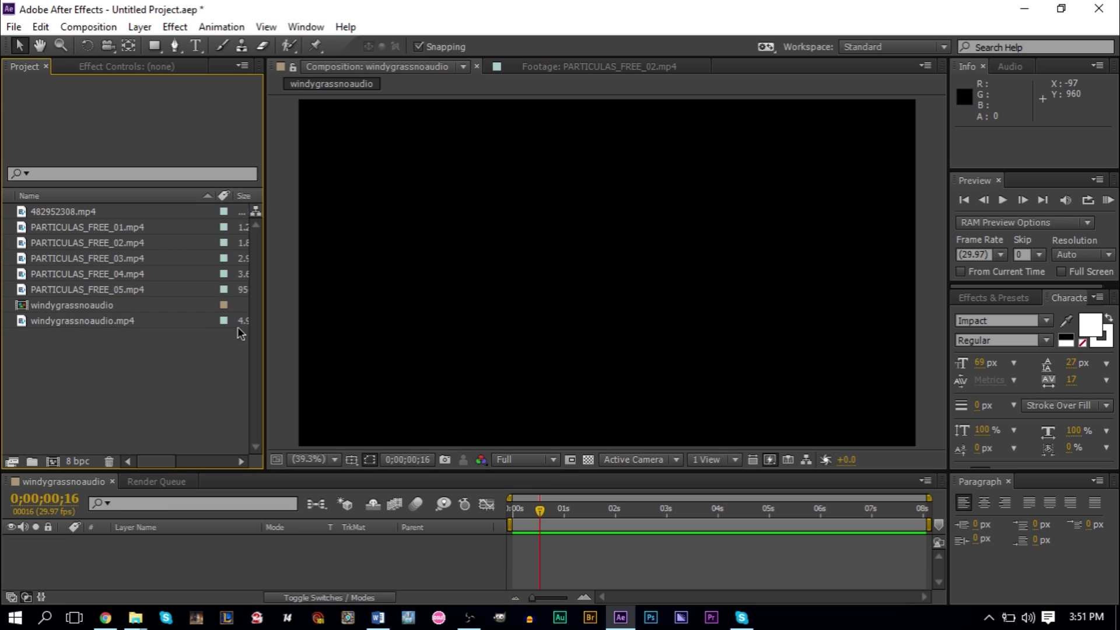
{"action": "left_click", "coordinate": [99, 289]}
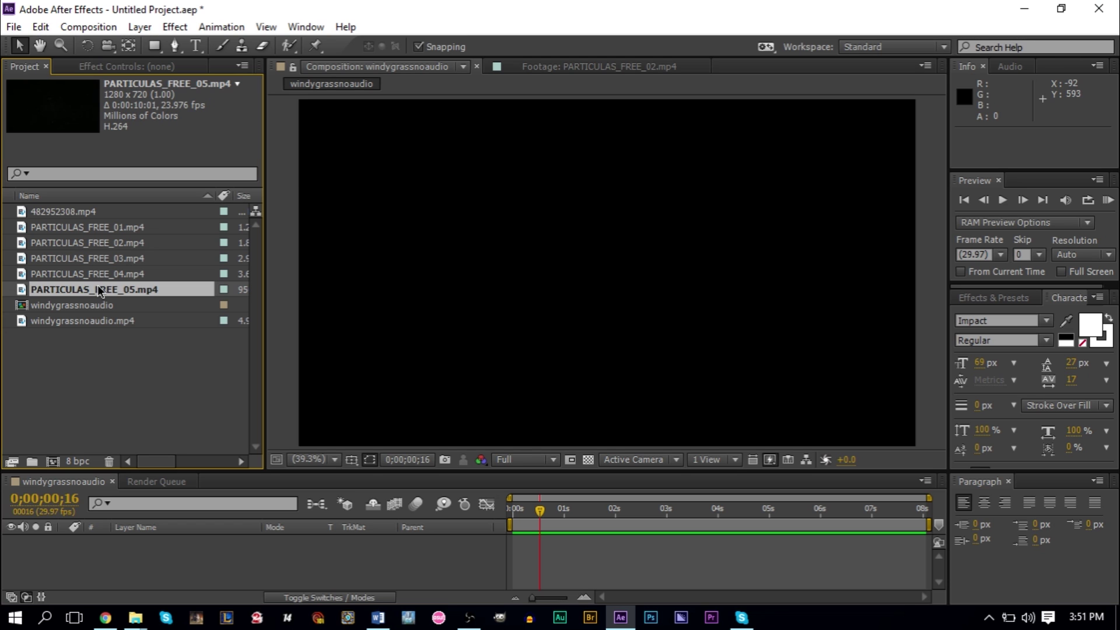
{"action": "left_click_drag", "start_coordinate": [96, 216], "coordinate": [610, 279]}
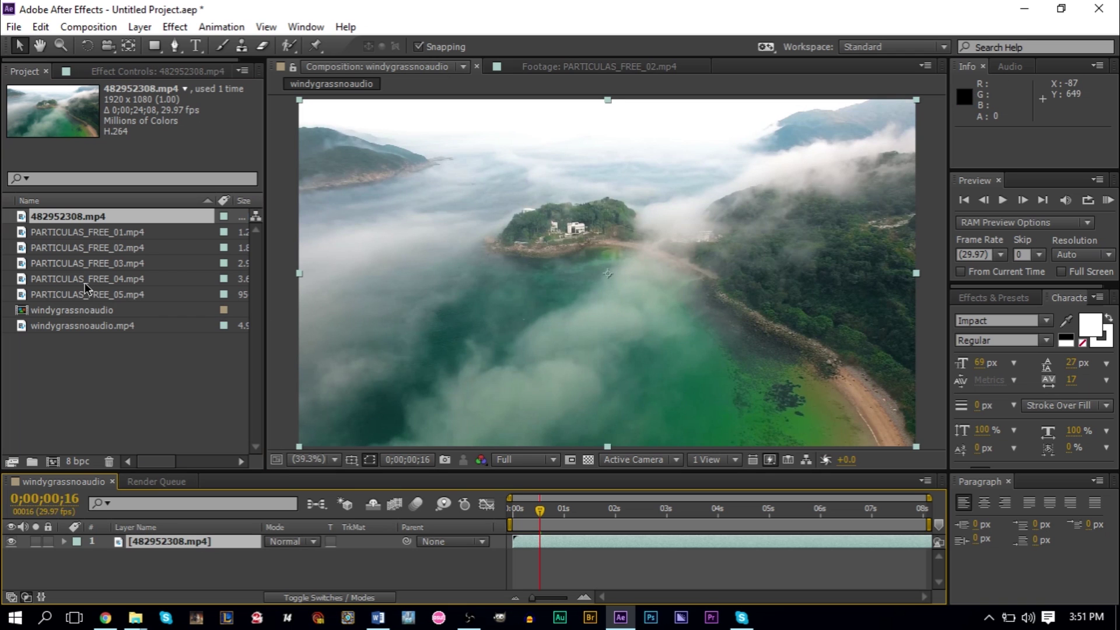
Step: Preview PARTICULAS_FREE_05 and scrub through PARTICULAS_FREE_03 in the footage viewer
{"action": "double_click", "coordinate": [100, 295]}
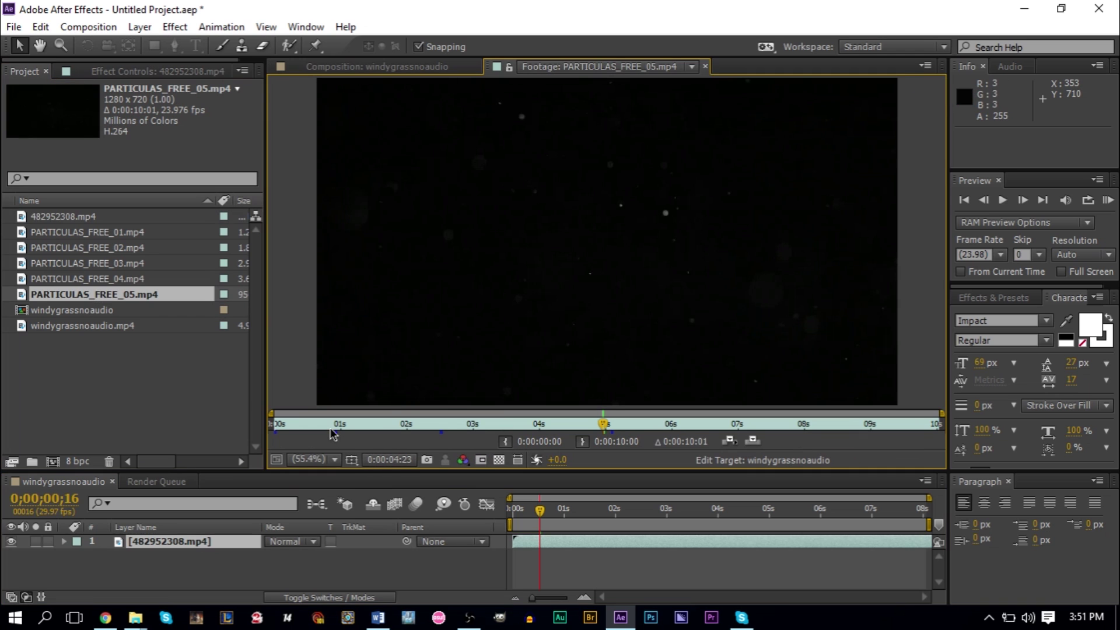
{"action": "left_click", "coordinate": [116, 269]}
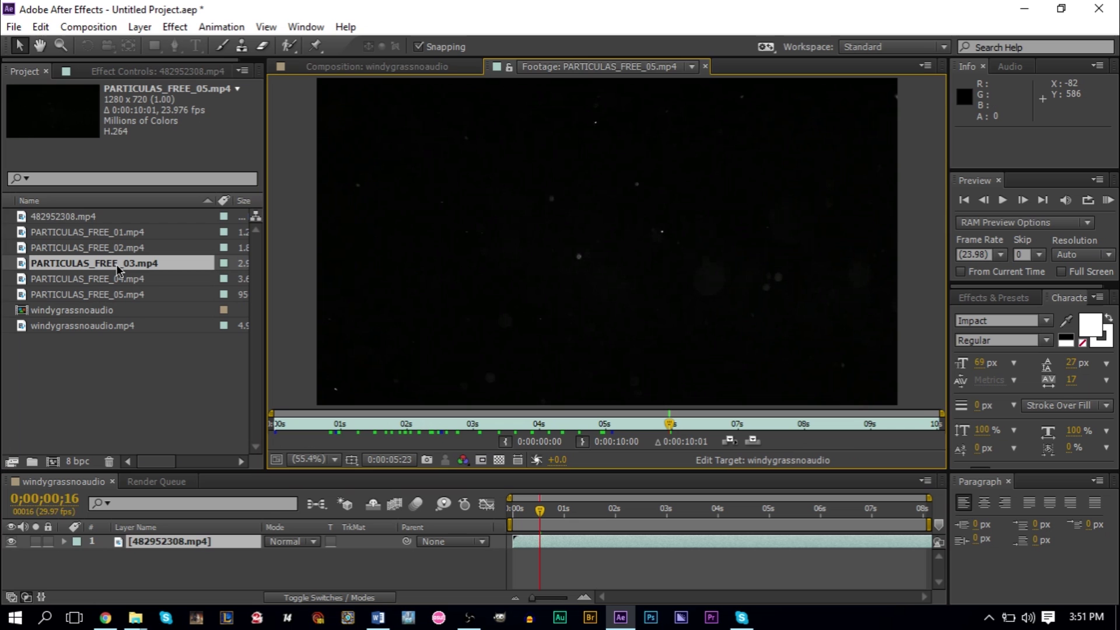
{"action": "double_click", "coordinate": [117, 268]}
{"action": "left_click_drag", "start_coordinate": [627, 415], "coordinate": [770, 419]}
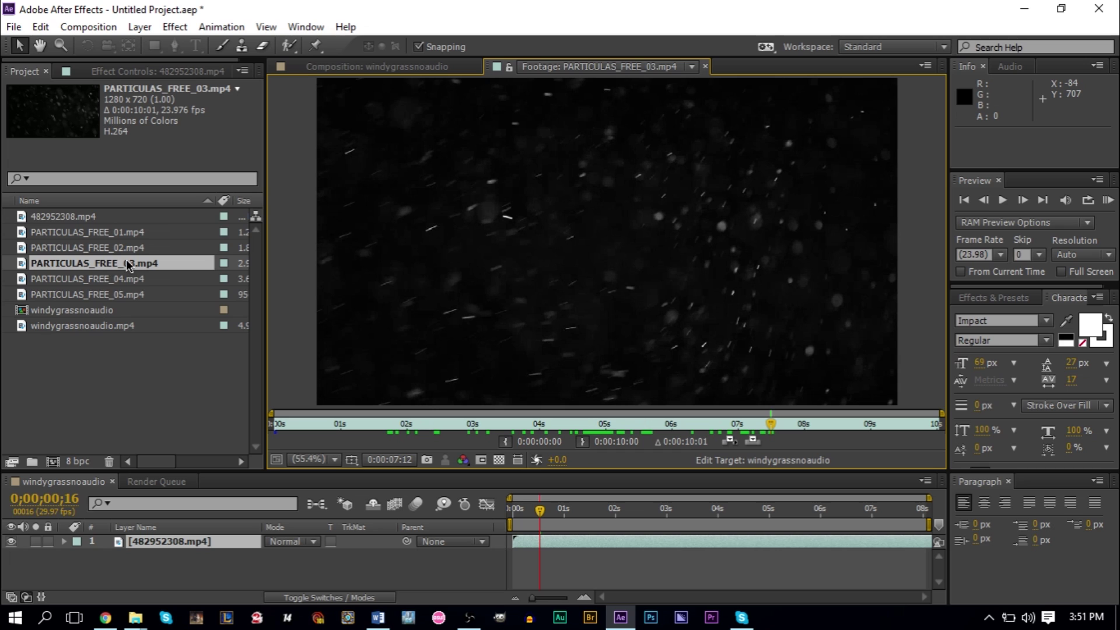
{"action": "left_click_drag", "start_coordinate": [129, 266], "coordinate": [205, 538]}
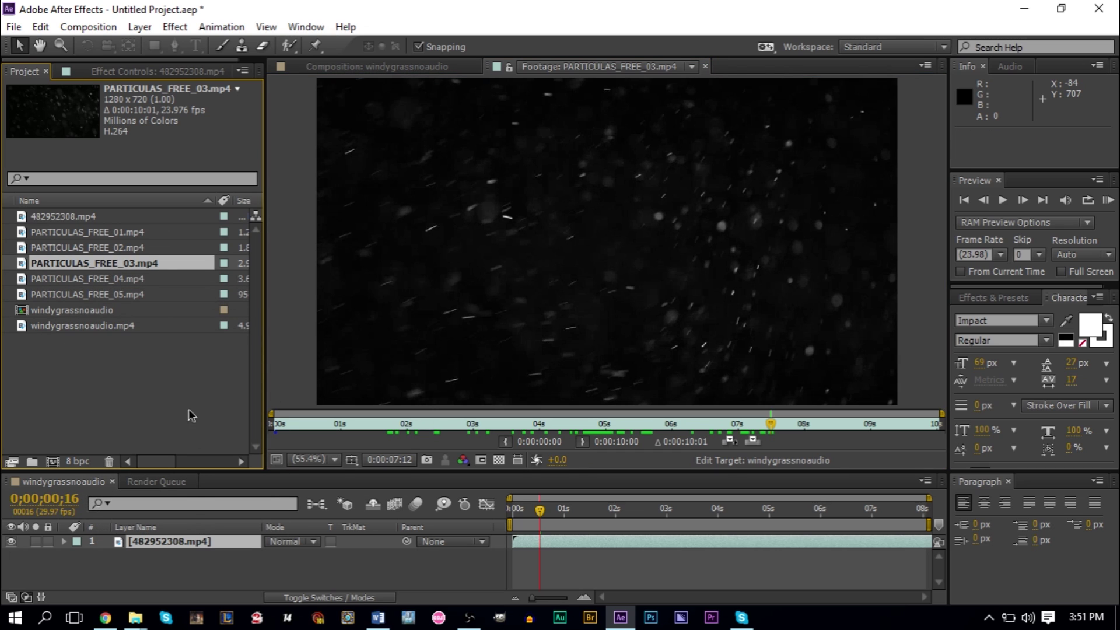
Step: Put PARTICULAS_FREE_03.mp4 above 482952308.mp4, scaled to 151% in Screen mode, then rewind
{"action": "left_click_drag", "start_coordinate": [161, 271], "coordinate": [208, 537]}
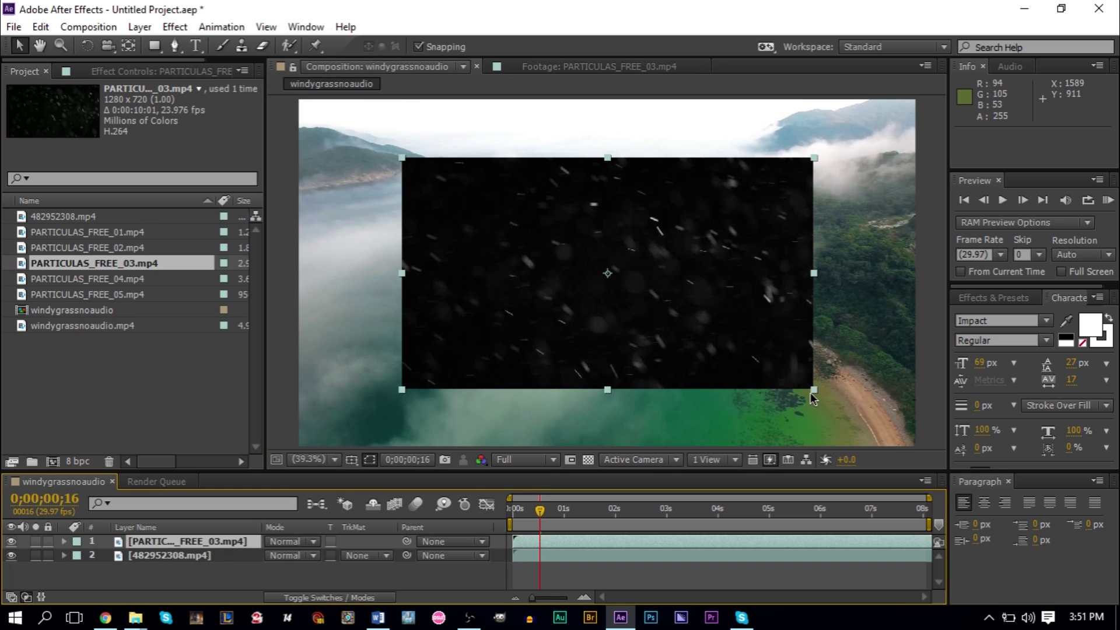
{"action": "left_click_drag", "start_coordinate": [813, 389], "coordinate": [915, 482]}
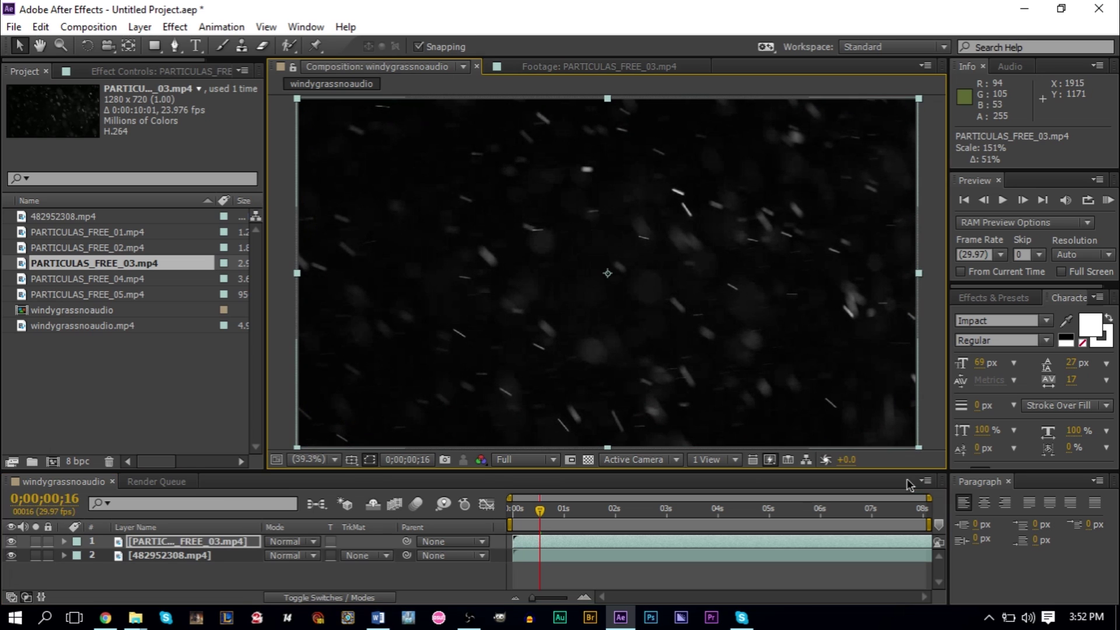
{"action": "left_click", "coordinate": [314, 546]}
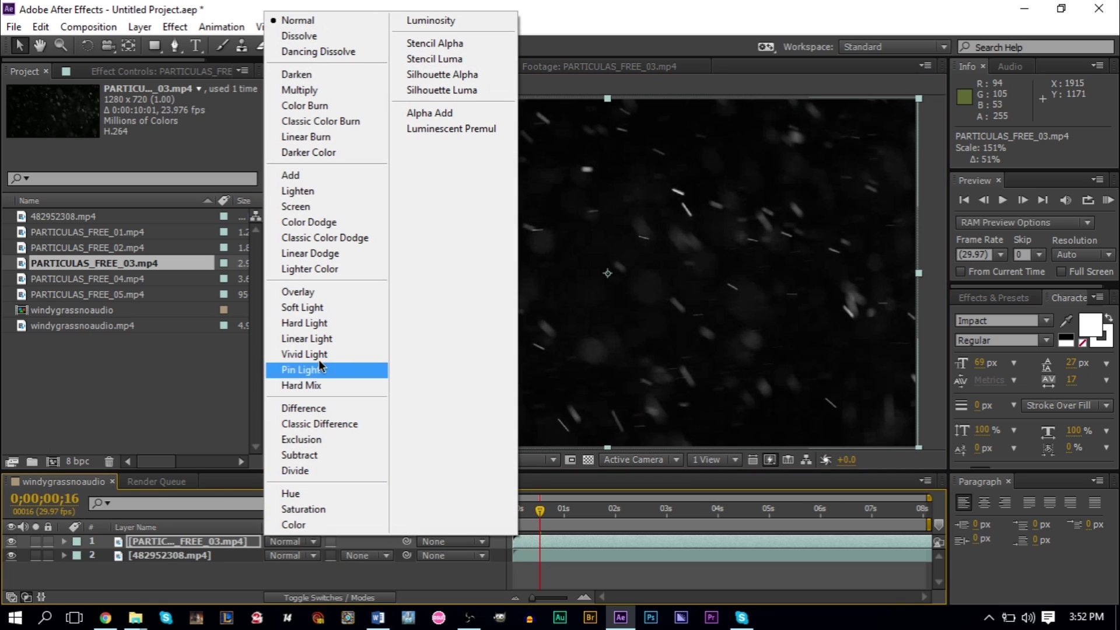
{"action": "left_click", "coordinate": [338, 208]}
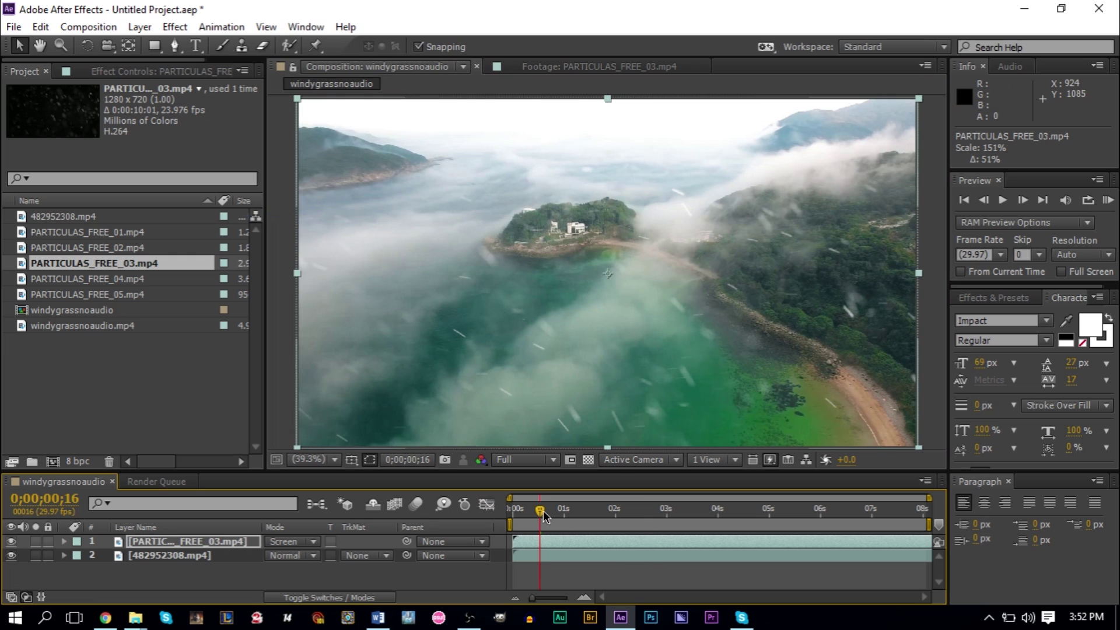
{"action": "left_click_drag", "start_coordinate": [540, 510], "coordinate": [862, 555]}
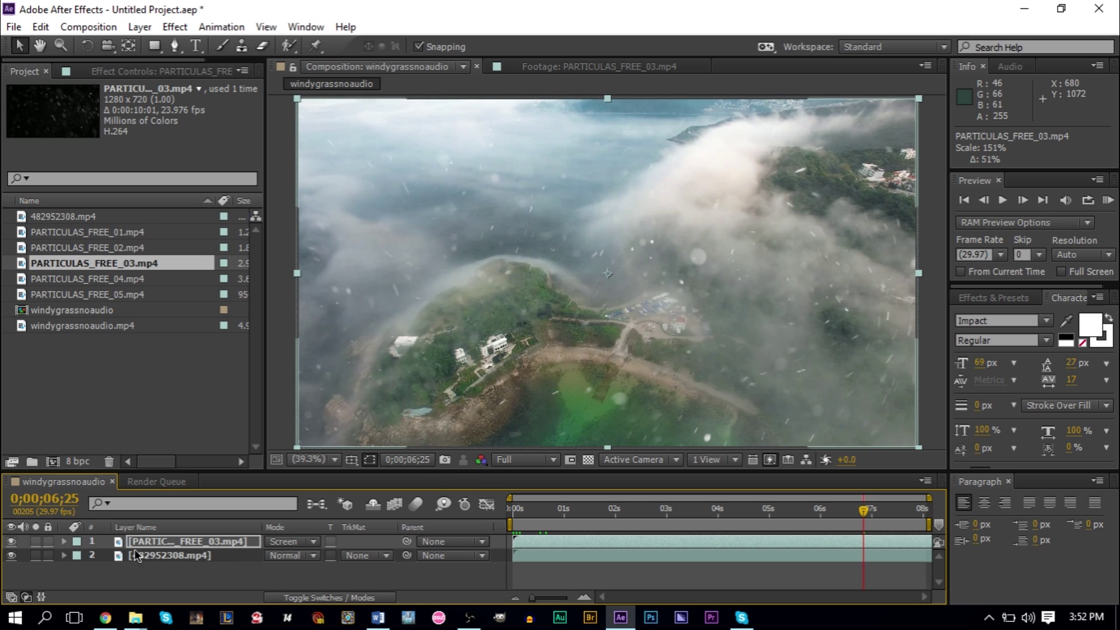
{"action": "key", "text": "F2"}
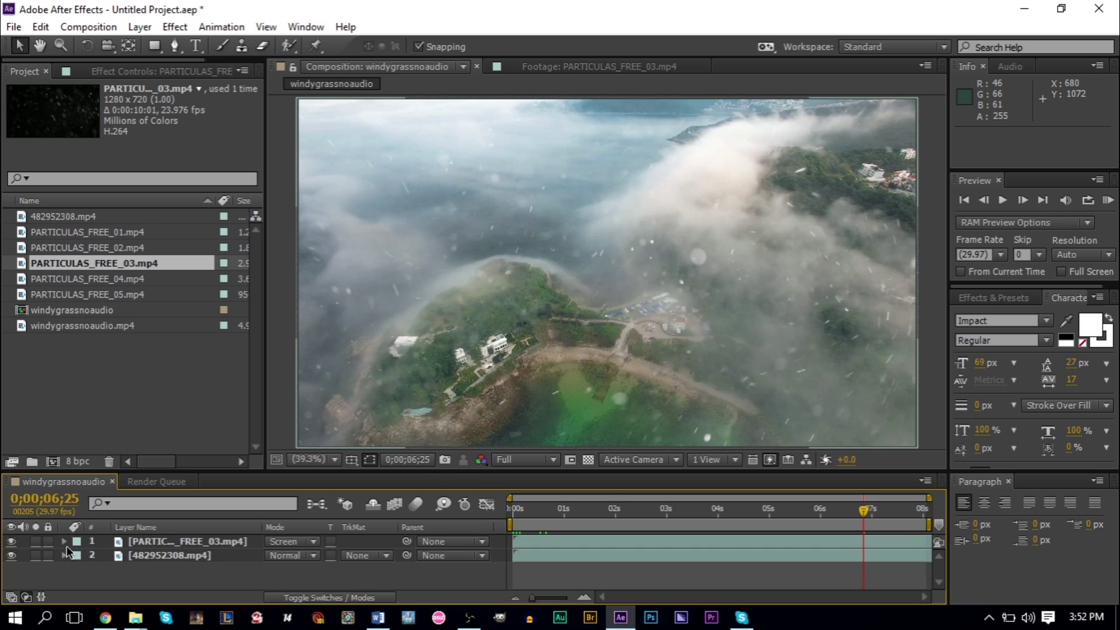
Step: Set the snow particle layer's Transform Opacity to 60%
{"action": "left_click", "coordinate": [64, 542]}
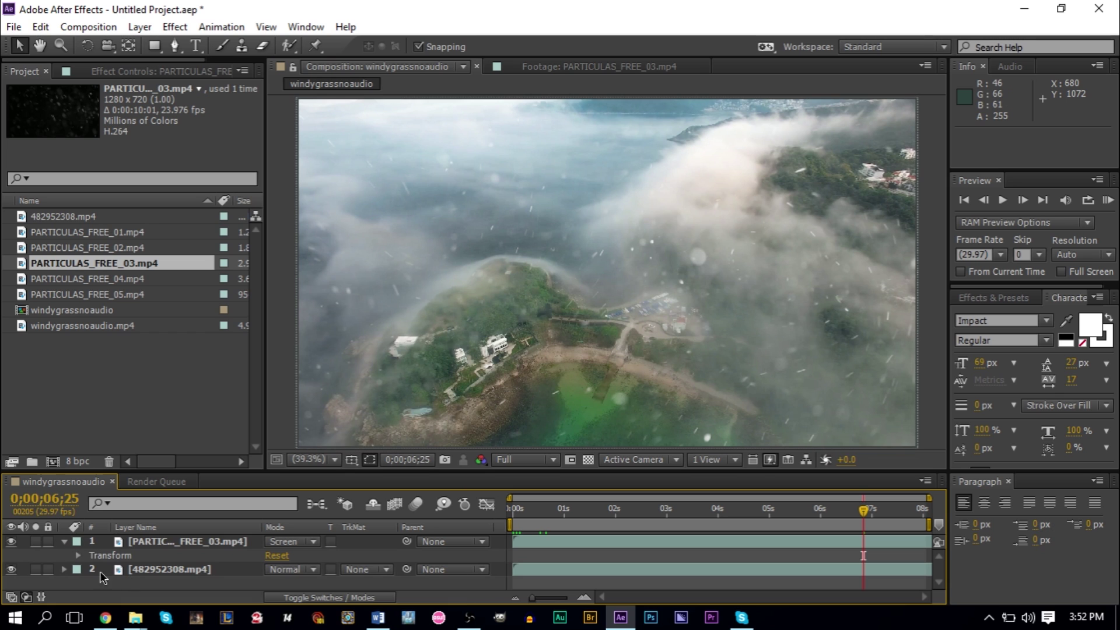
{"action": "left_click", "coordinate": [78, 557]}
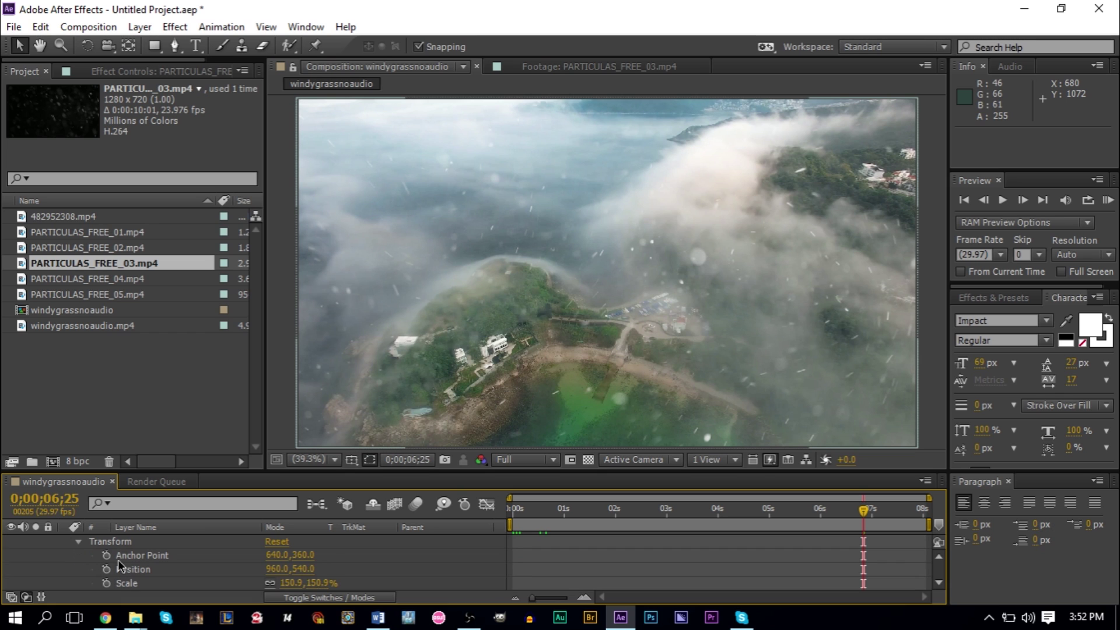
{"action": "scroll", "coordinate": [120, 564], "scroll_direction": "down", "scroll_amount": 1}
{"action": "left_click_drag", "start_coordinate": [343, 473], "coordinate": [362, 403]}
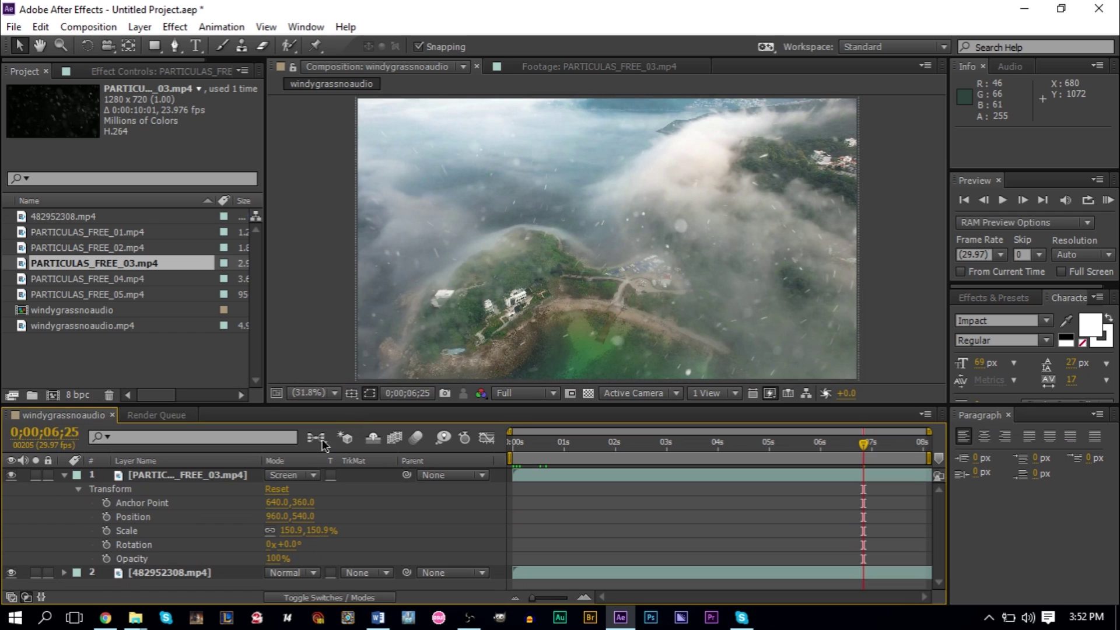
{"action": "left_click", "coordinate": [282, 558]}
{"action": "type", "text": "60"}
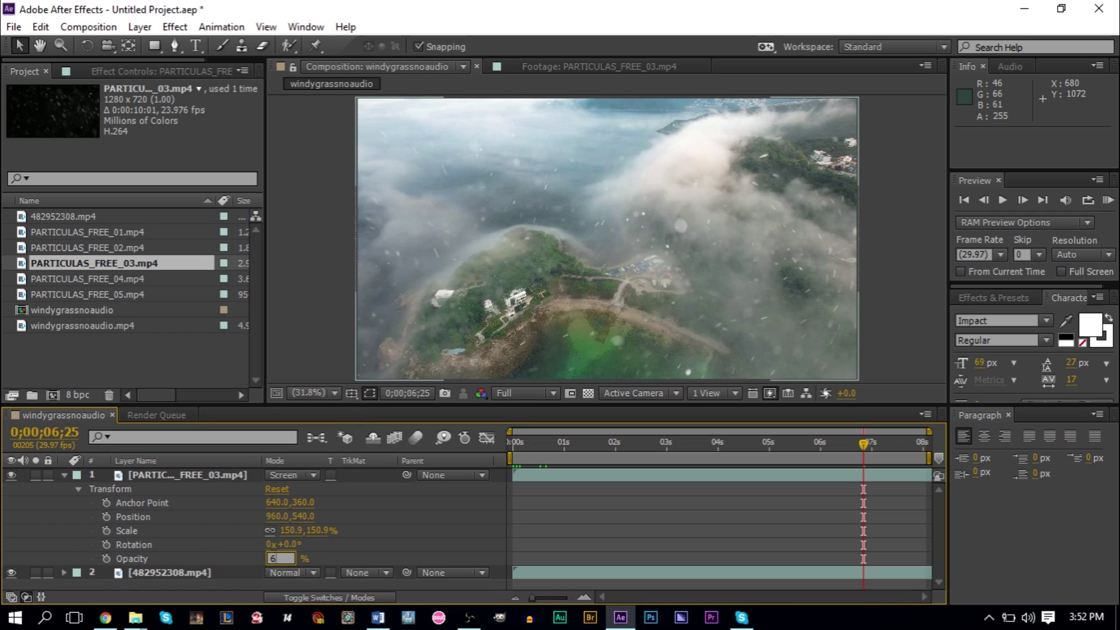
{"action": "key", "text": "Return"}
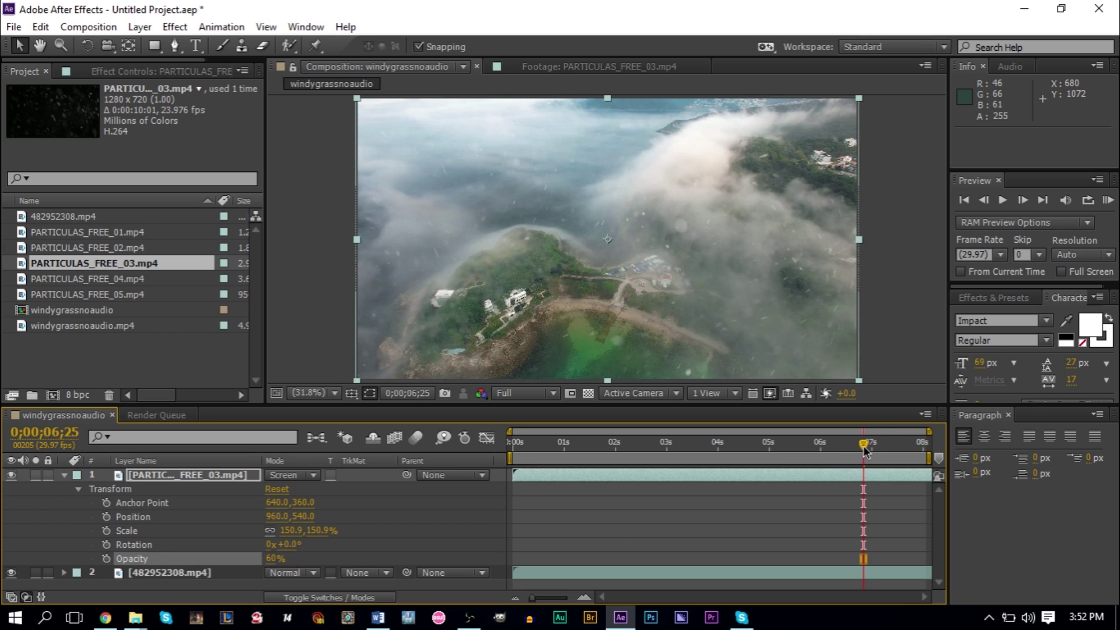
Step: Scrub the timeline to check the blend, then browse the PARTICULAS_FREE_05.mp4 and PARTICULAS_FREE_01.mp4 clips
{"action": "left_click_drag", "start_coordinate": [864, 449], "coordinate": [871, 473]}
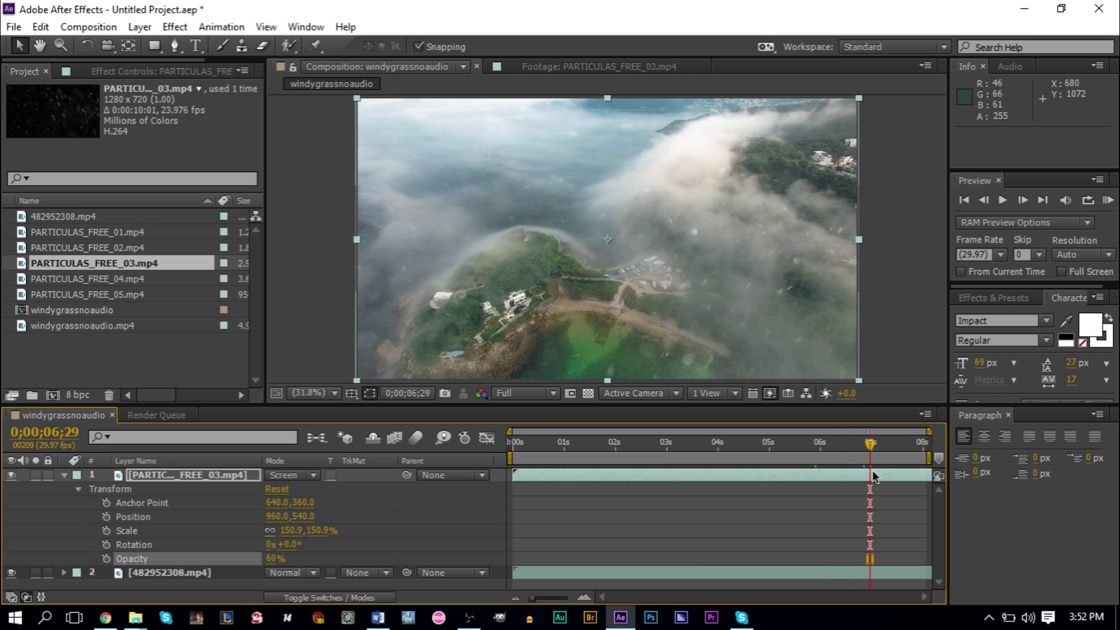
{"action": "left_click", "coordinate": [90, 232]}
{"action": "left_click", "coordinate": [94, 249]}
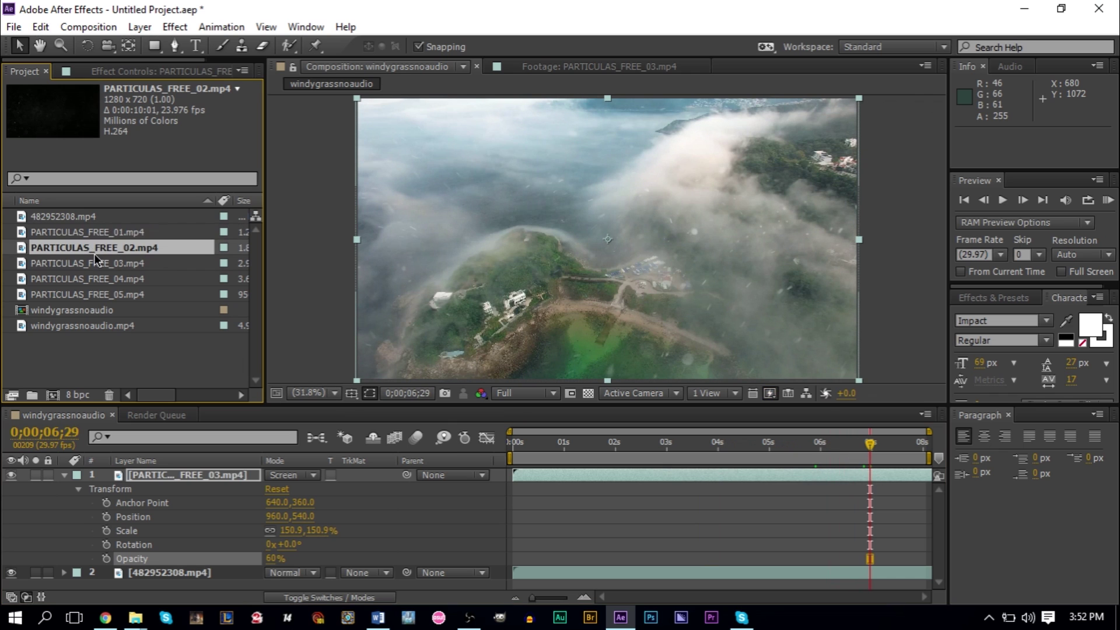
{"action": "left_click", "coordinate": [116, 295]}
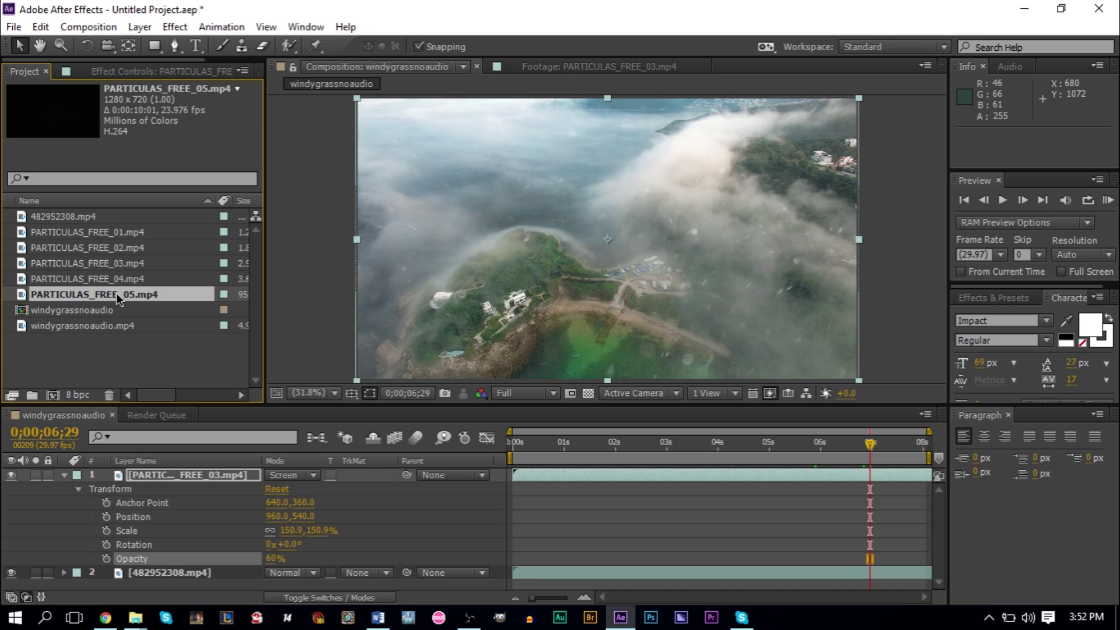
{"action": "left_click", "coordinate": [85, 232]}
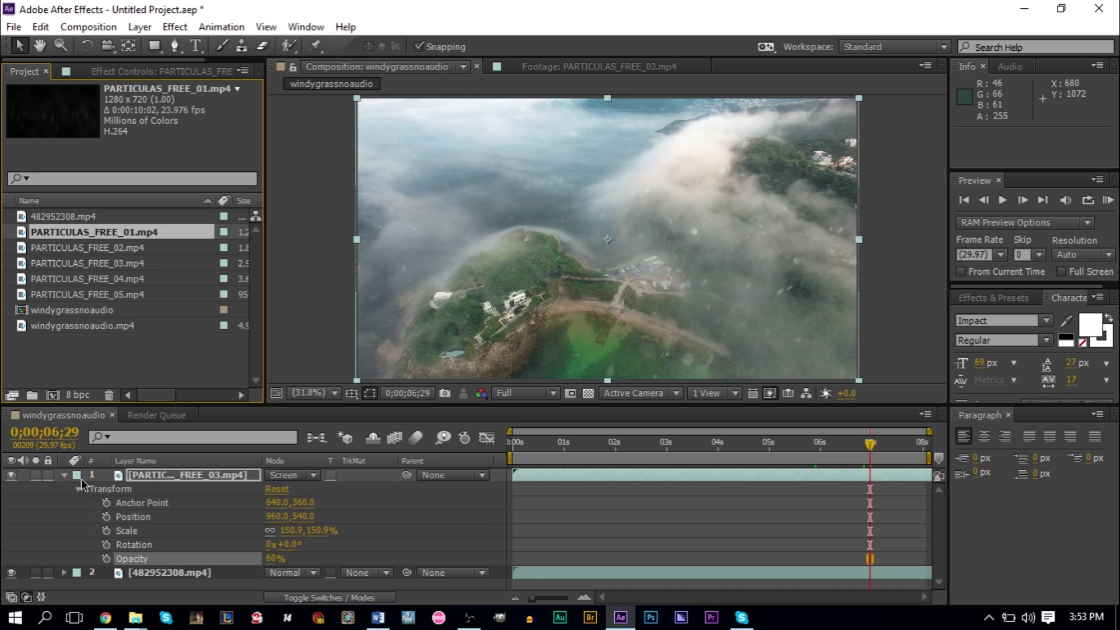
Step: Collapse the particle layer and start a preview of the composition from the beginning
{"action": "left_click", "coordinate": [65, 476]}
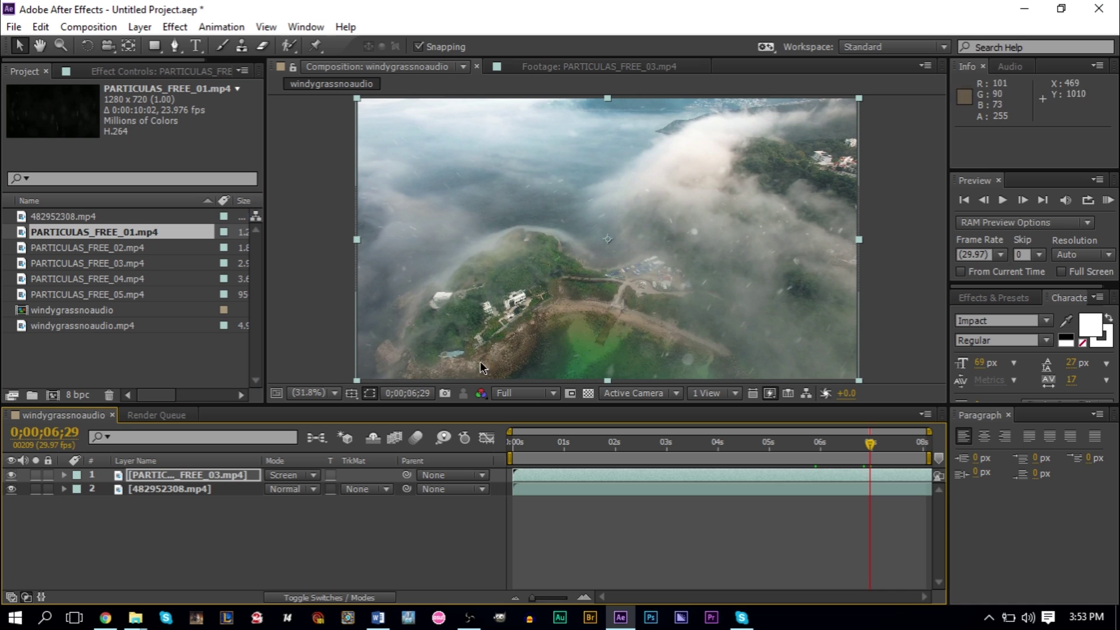
{"action": "left_click", "coordinate": [894, 298]}
{"action": "key", "text": "KP_0"}
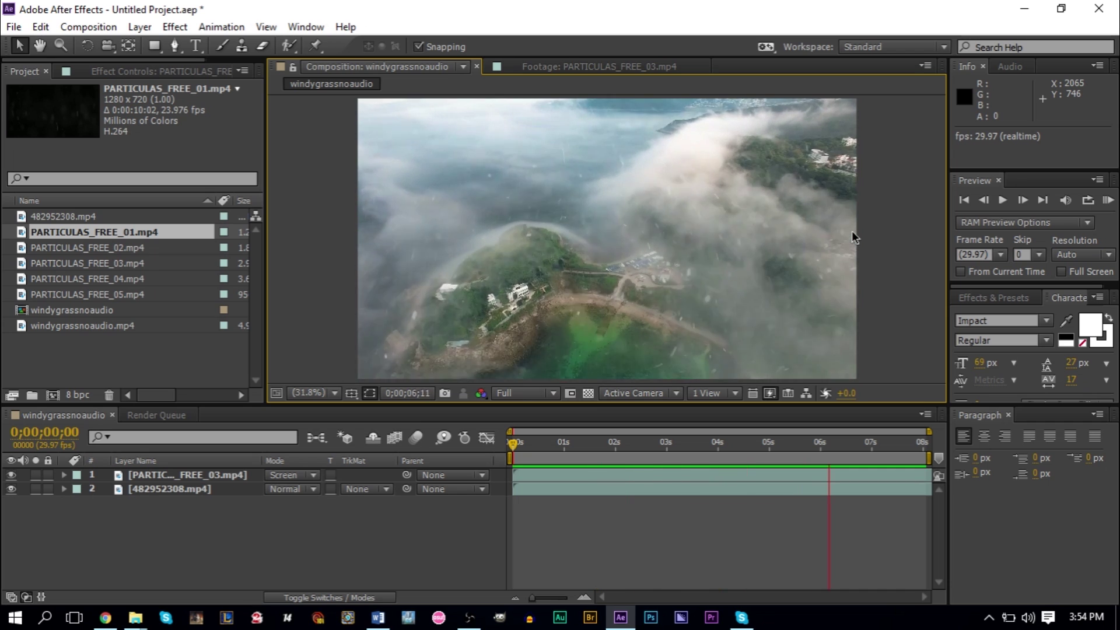
Step: Stop the preview at 0;00;07;21, with snow showing over the fog-covered coastline
{"action": "key", "text": "space"}
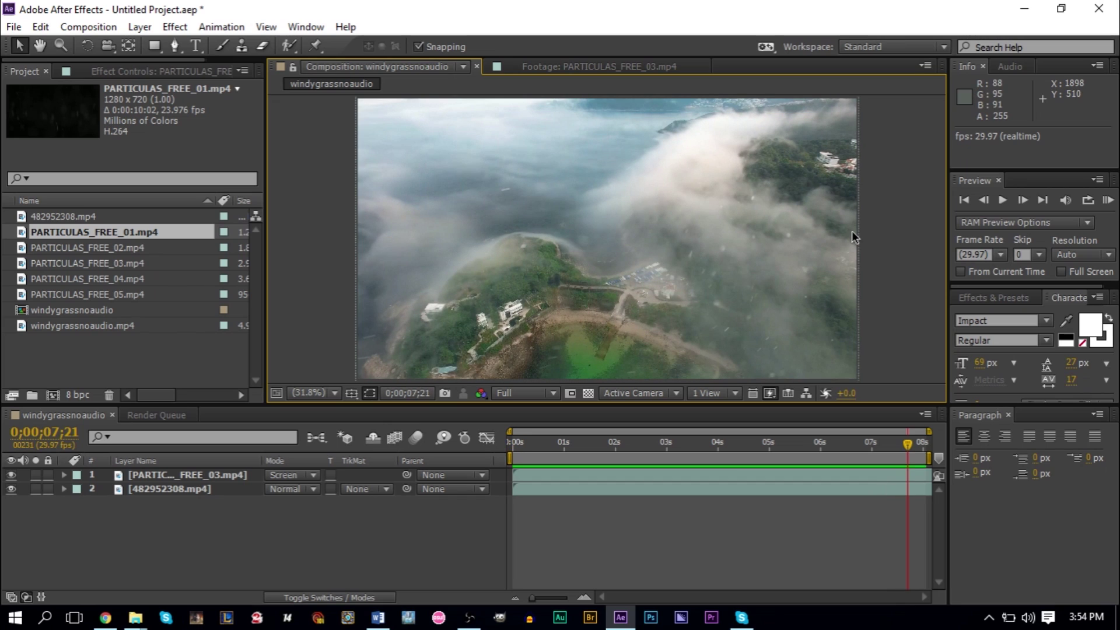